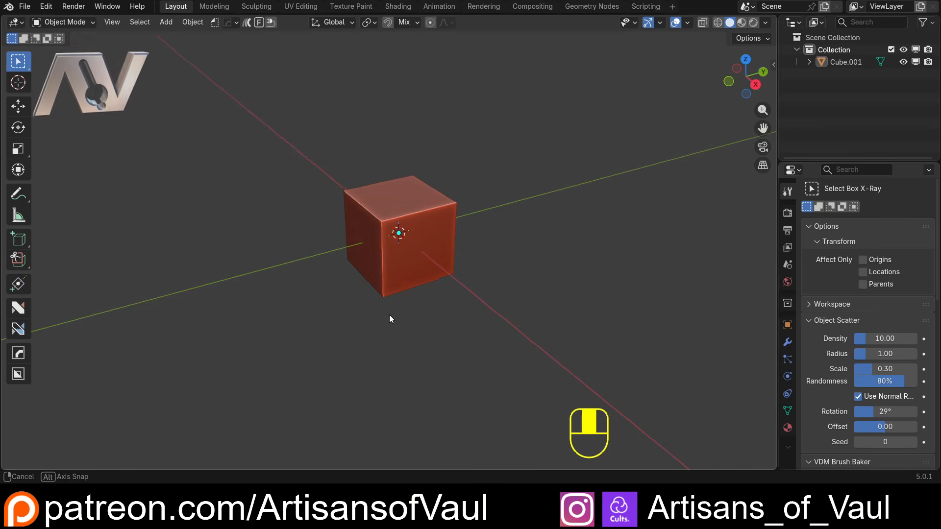
# - Duplicate the cube three times, spacing the copies out behind and above the original
pyautogui.click(390, 299)
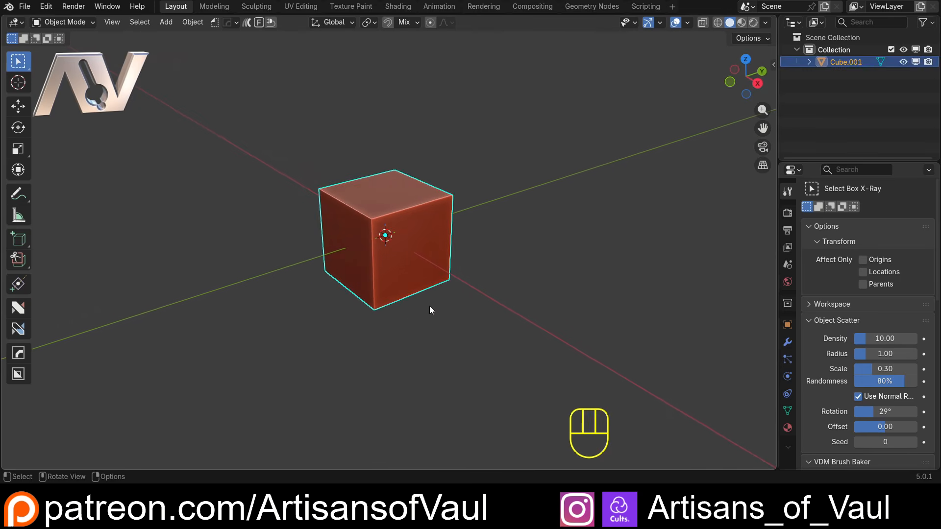
pyautogui.hotkey('shift', 'd')
pyautogui.click(549, 216)
pyautogui.hotkey('shift', 'd')
pyautogui.click(255, 162)
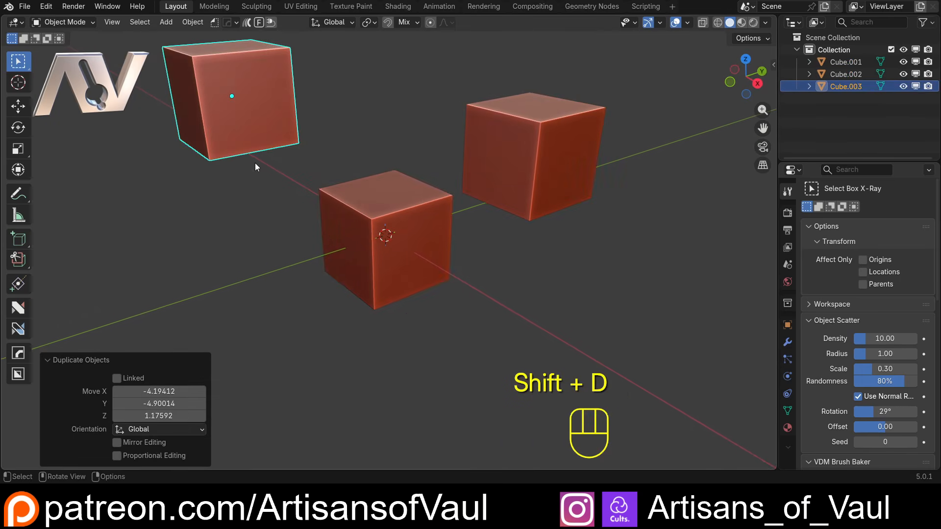
pyautogui.hotkey('shift', 'd')
pyautogui.click(397, 114)
pyautogui.scroll(-2, 495, 179)
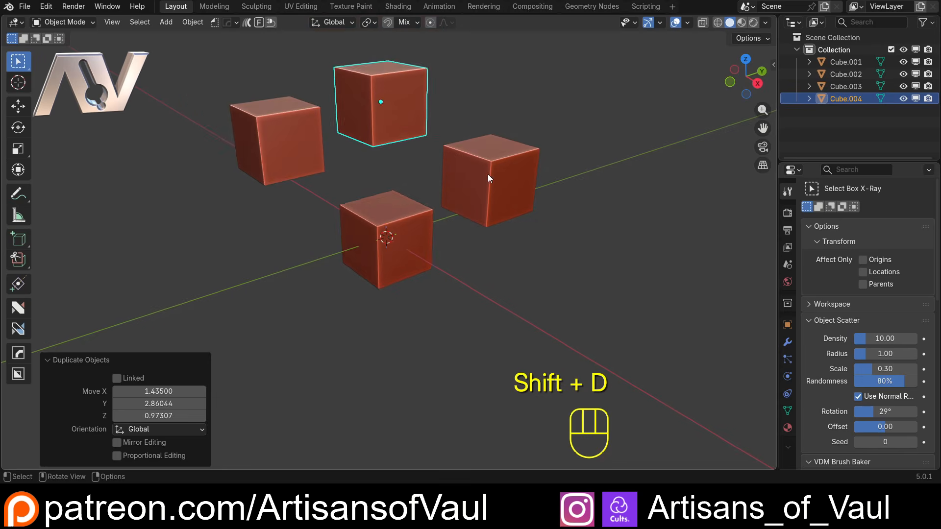
# - Scale the original cube up to about 1.84 times its size and deselect it
pyautogui.click(426, 241)
pyautogui.press('s')
pyautogui.click(637, 270)
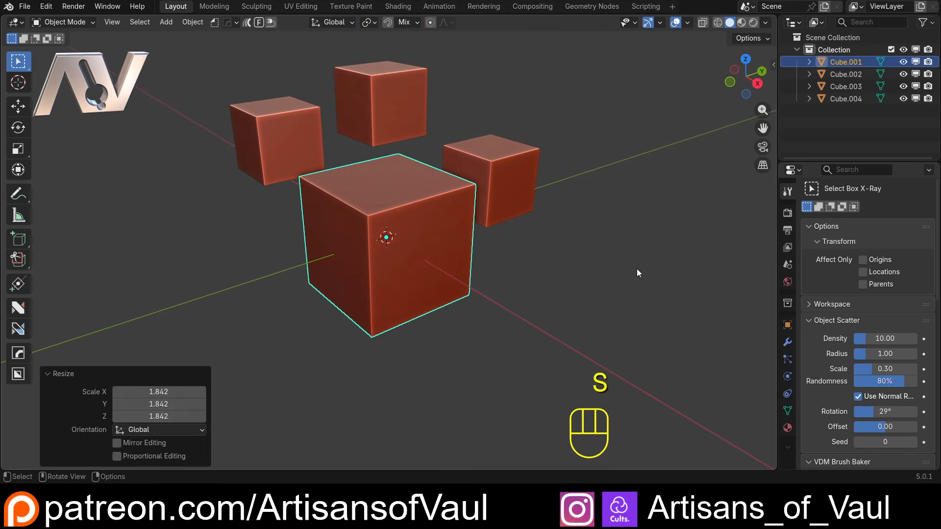
pyautogui.click(632, 269)
pyautogui.scroll(1, 525, 239)
pyautogui.keyDown('shift'); pyautogui.moveTo(501, 226); pyautogui.dragTo(482, 290, button='middle'); pyautogui.keyUp('shift')
pyautogui.moveTo(373, 283); pyautogui.dragTo(384, 293, button='middle')
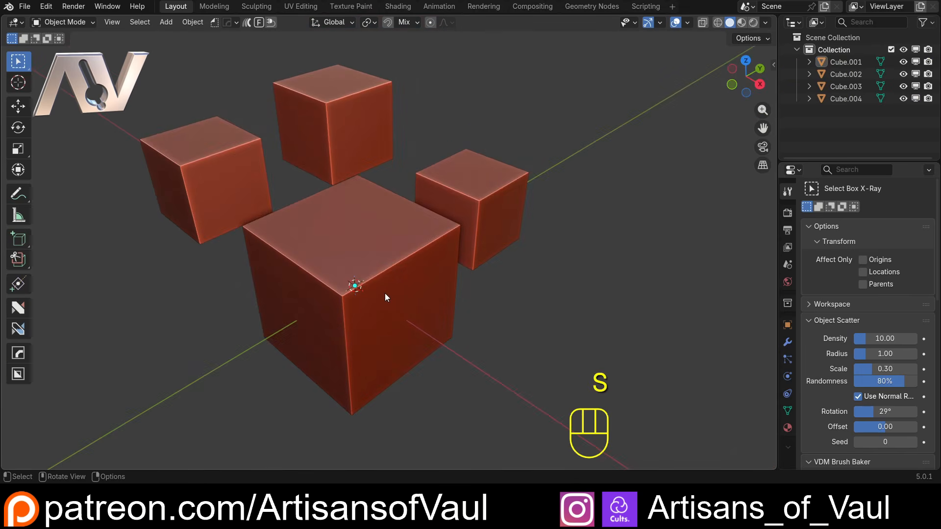
pyautogui.scroll(-3, 401, 288)
pyautogui.keyDown('shift'); pyautogui.moveTo(517, 270); pyautogui.dragTo(552, 237, button='middle'); pyautogui.keyUp('shift')
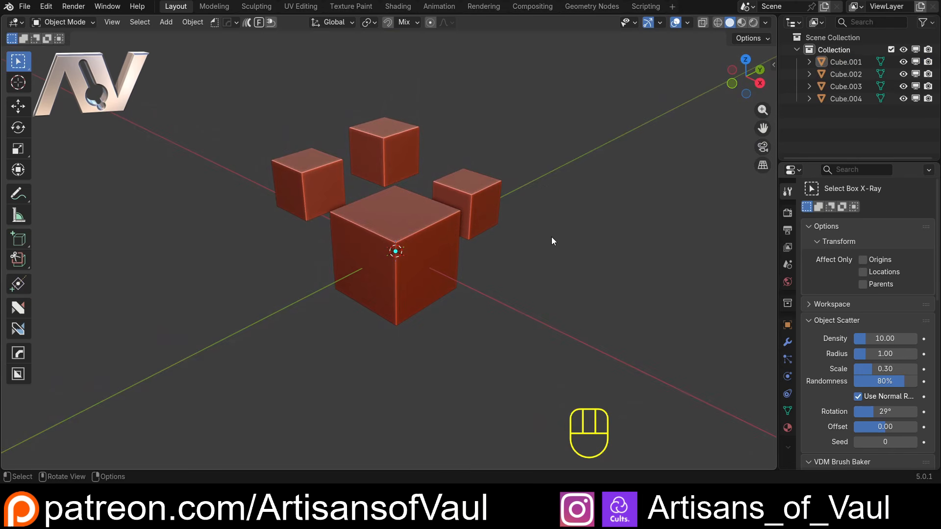
# - Bring up the Select Pro menu, select all the cubes, and clear the selection
pyautogui.press('a')
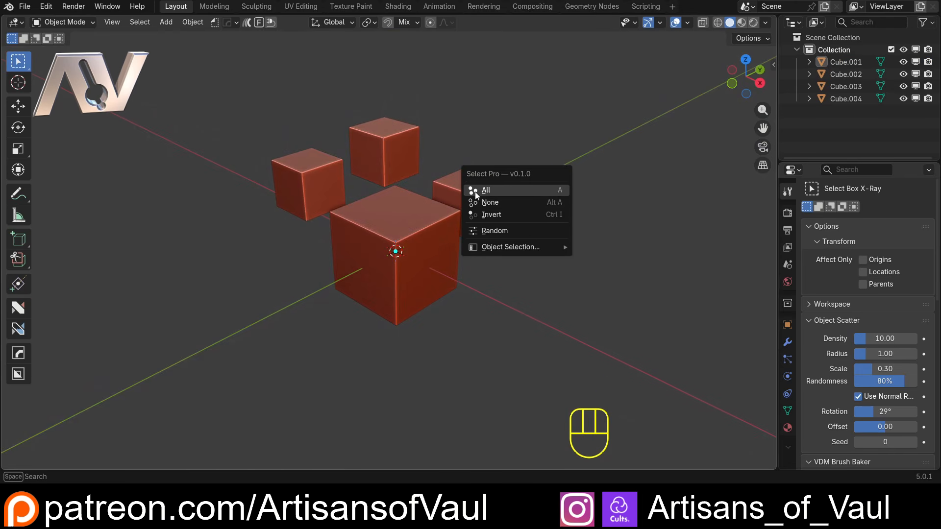
pyautogui.press('a')
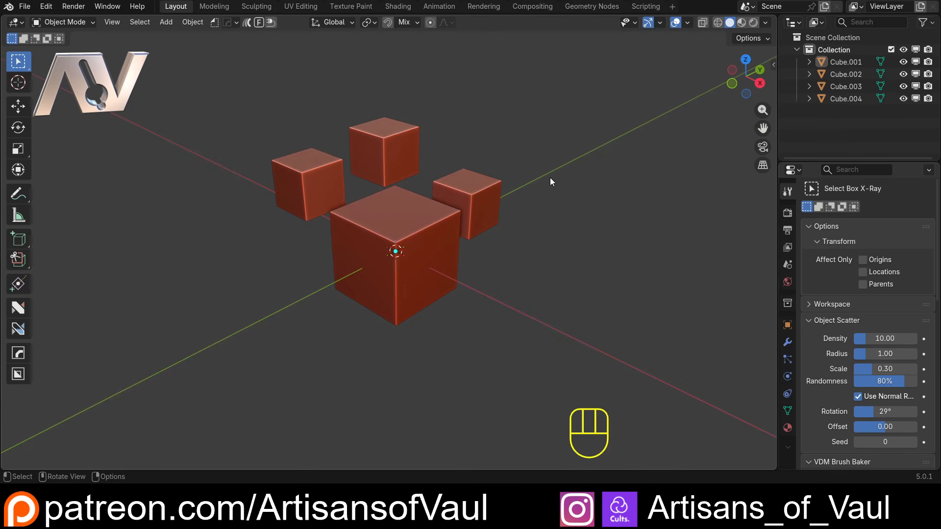
pyautogui.press('a')
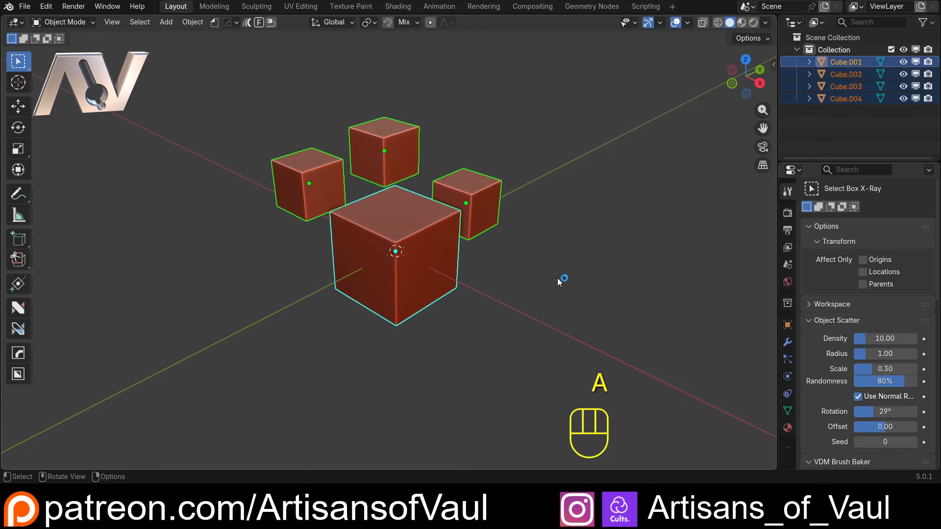
pyautogui.click(593, 193)
# - Select cubes at random through Select Pro with a ratio of 0.500, and clear the selection
pyautogui.press('a')
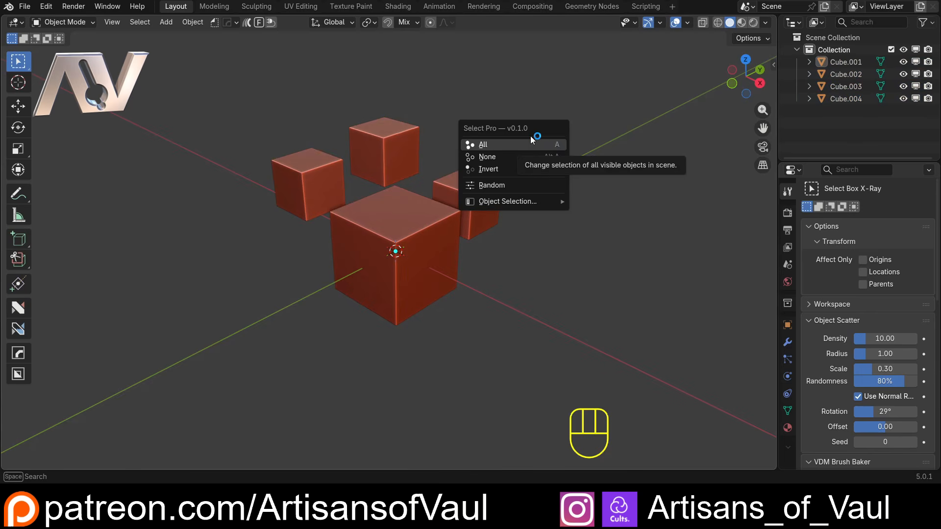
pyautogui.moveTo(502, 203)
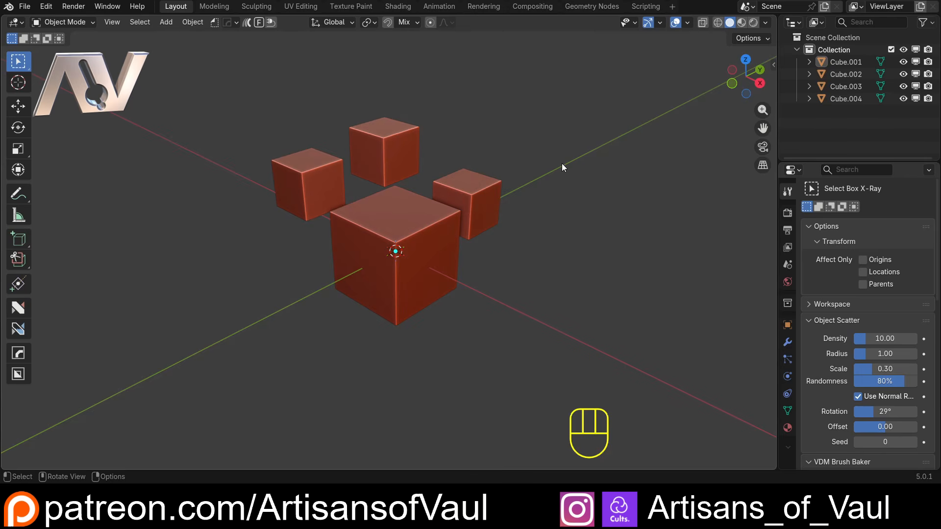
pyautogui.press('a')
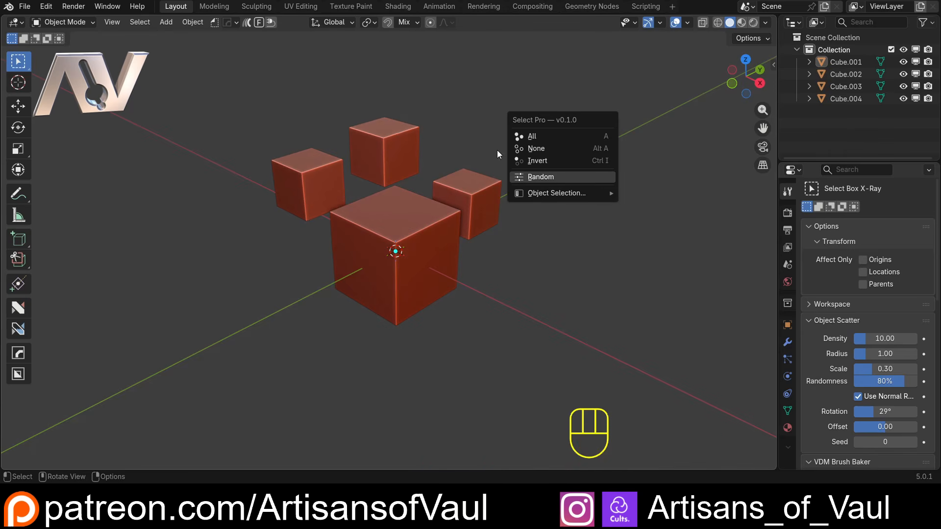
pyautogui.click(561, 177)
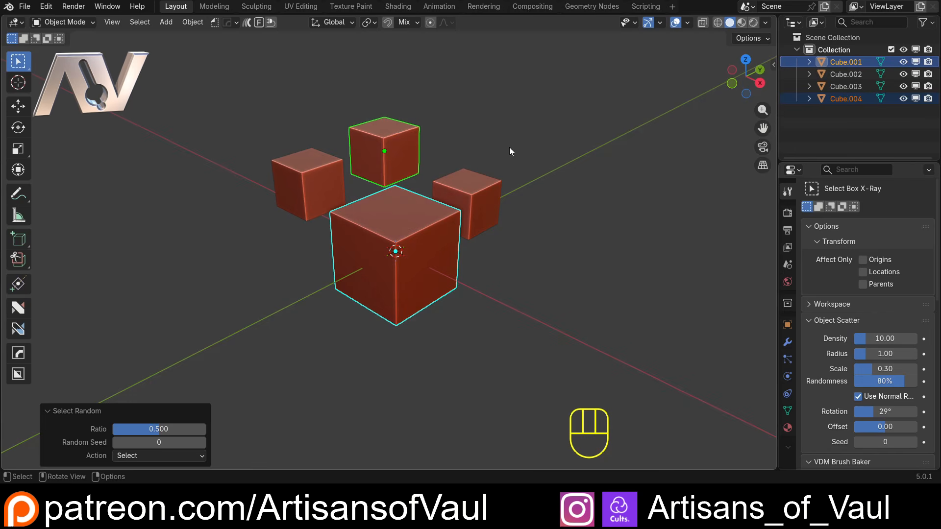
pyautogui.click(313, 345)
# - Select the uppermost small cube, extend to All Meshes with Select Pro, and clear the selection
pyautogui.scroll(2, 464, 180)
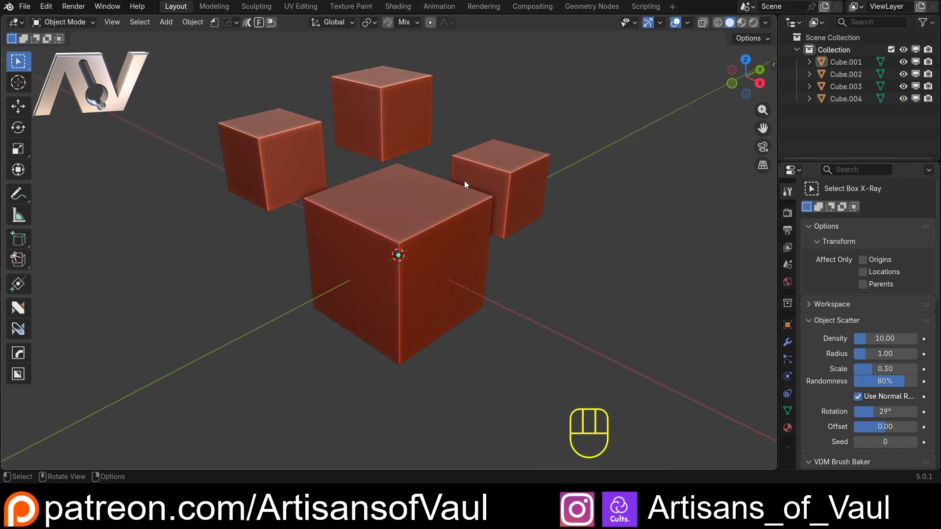
pyautogui.click(390, 98)
pyautogui.keyDown('shift'); pyautogui.moveTo(389, 98); pyautogui.dragTo(458, 179, button='middle'); pyautogui.keyUp('shift')
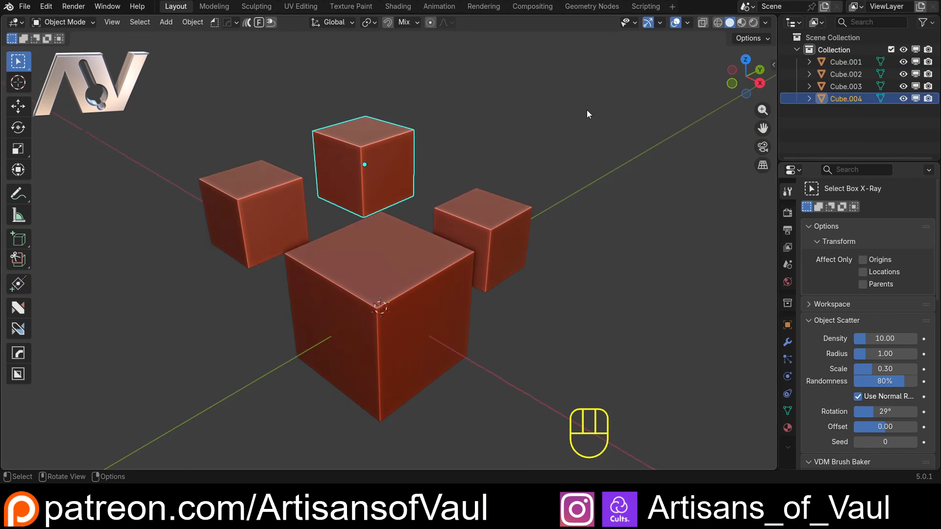
pyautogui.press('a')
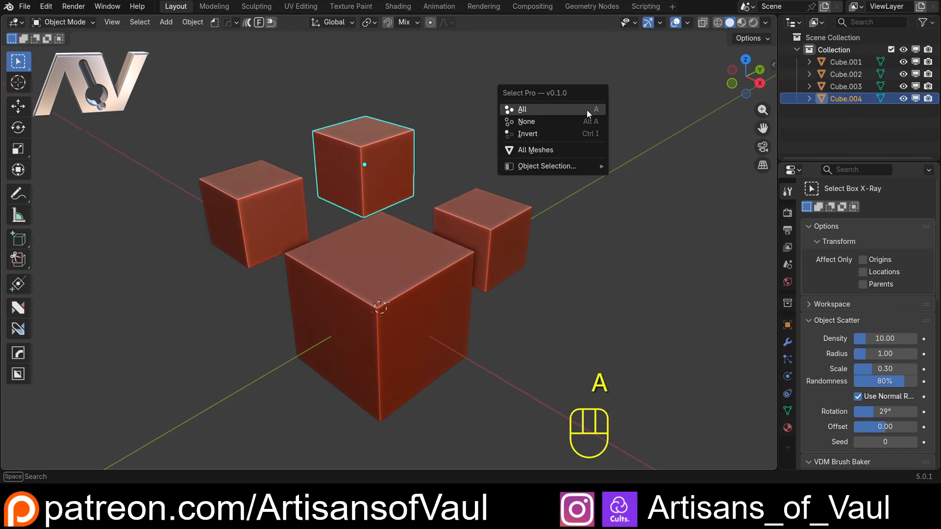
pyautogui.click(537, 152)
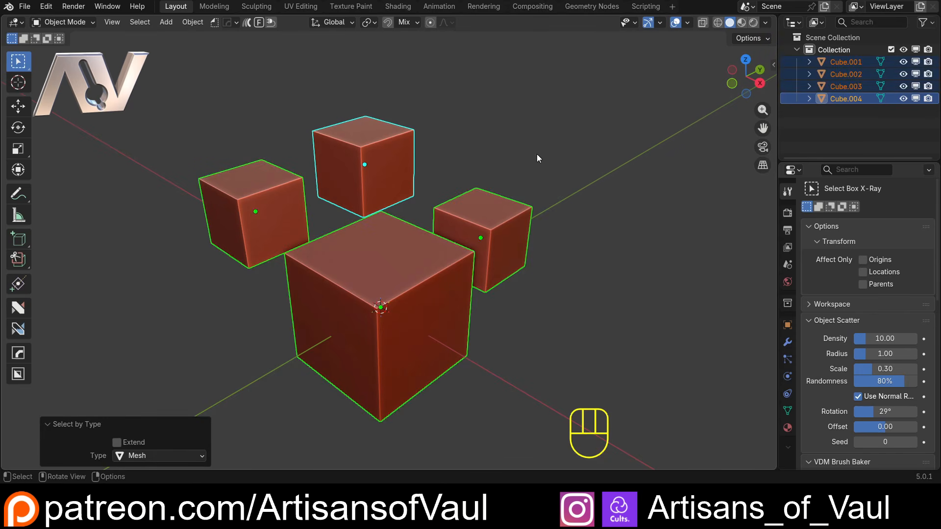
pyautogui.click(515, 137)
# - Move the small cube beside the large cube so that it overlaps one of its lower corners
pyautogui.moveTo(496, 117); pyautogui.dragTo(457, 261, button='middle')
pyautogui.click(474, 249)
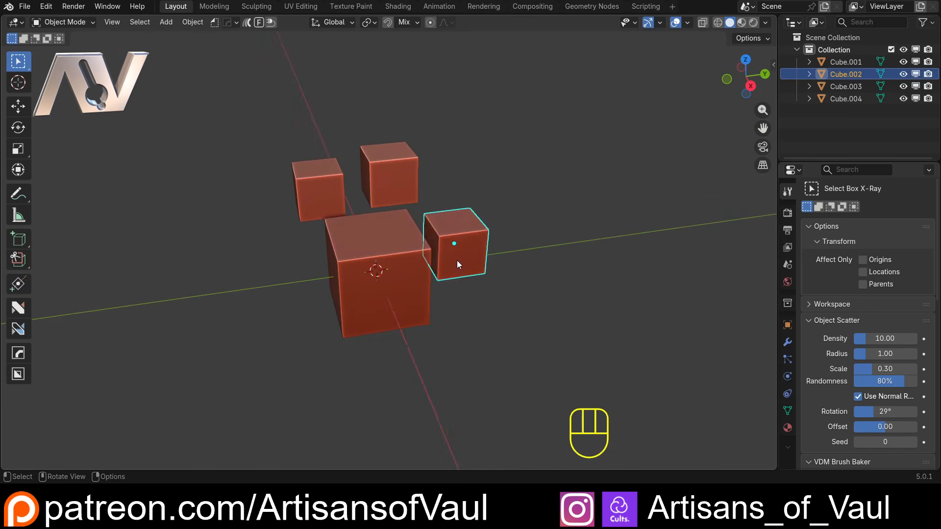
pyautogui.press('g')
pyautogui.click(431, 338)
pyautogui.press('g')
pyautogui.moveTo(431, 337); pyautogui.dragTo(483, 297, button='middle')
pyautogui.click(475, 276)
# - Move the other two small cubes so that each overlaps an upper corner of the large cube
pyautogui.click(259, 267)
pyautogui.press('g')
pyautogui.click(317, 215)
pyautogui.click(317, 214)
pyautogui.press('g')
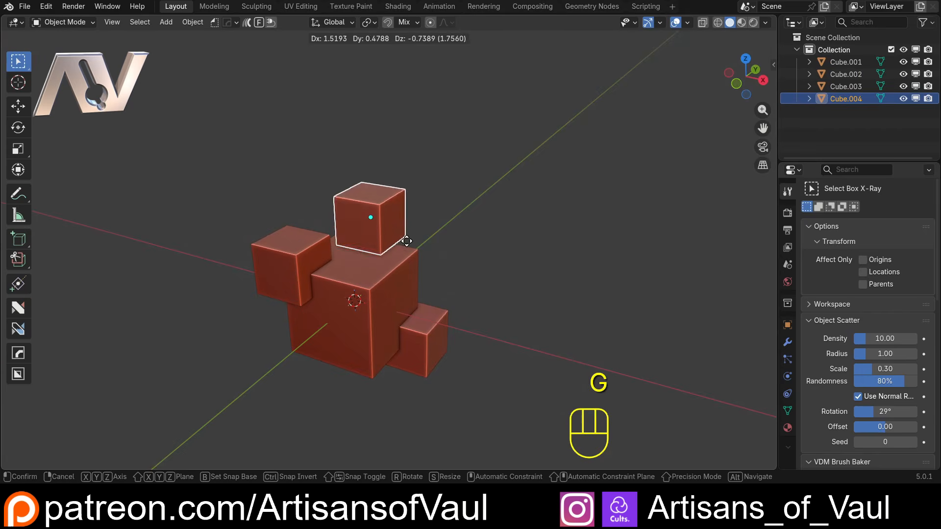
pyautogui.click(444, 273)
# - Subtract the three small cubes from the large cube with a brush Boolean Difference
pyautogui.keyDown('shift'); pyautogui.click(294, 265); pyautogui.keyUp('shift')
pyautogui.keyDown('shift'); pyautogui.click(433, 345); pyautogui.keyUp('shift')
pyautogui.keyDown('shift'); pyautogui.click(356, 302); pyautogui.keyUp('shift')
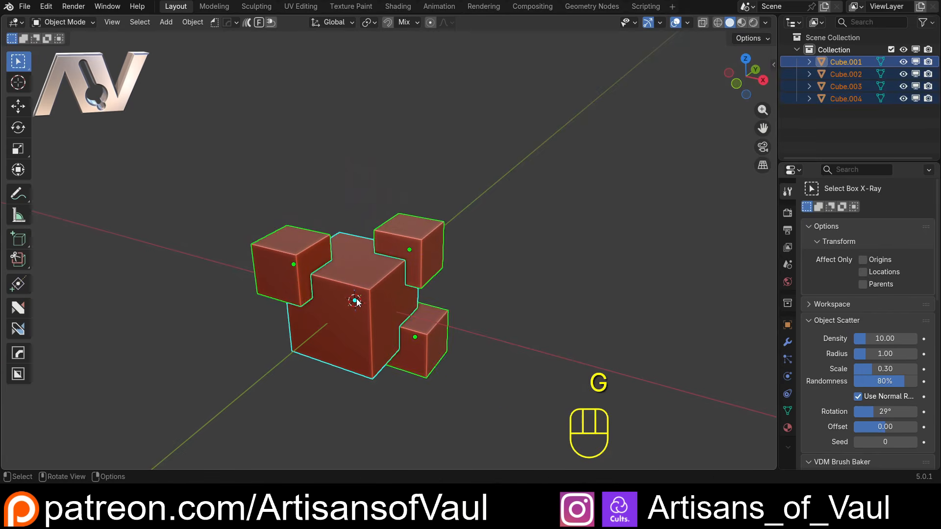
pyautogui.press('ctrl+KP_Subtract')
pyautogui.scroll(4, 425, 167)
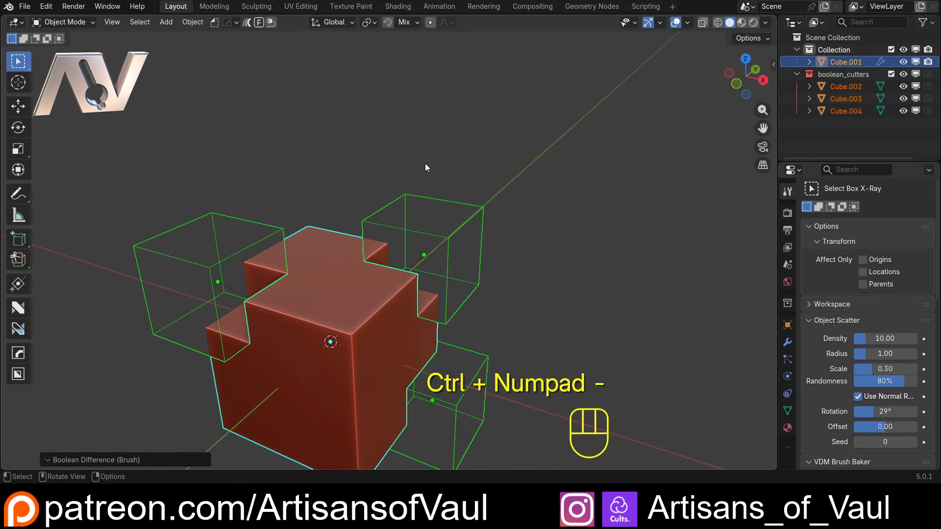
# - Examine the Boolean cutters around the large cube by picking them individually from different sides
pyautogui.click(350, 159)
pyautogui.moveTo(350, 159); pyautogui.dragTo(307, 142, button='middle')
pyautogui.click(264, 154)
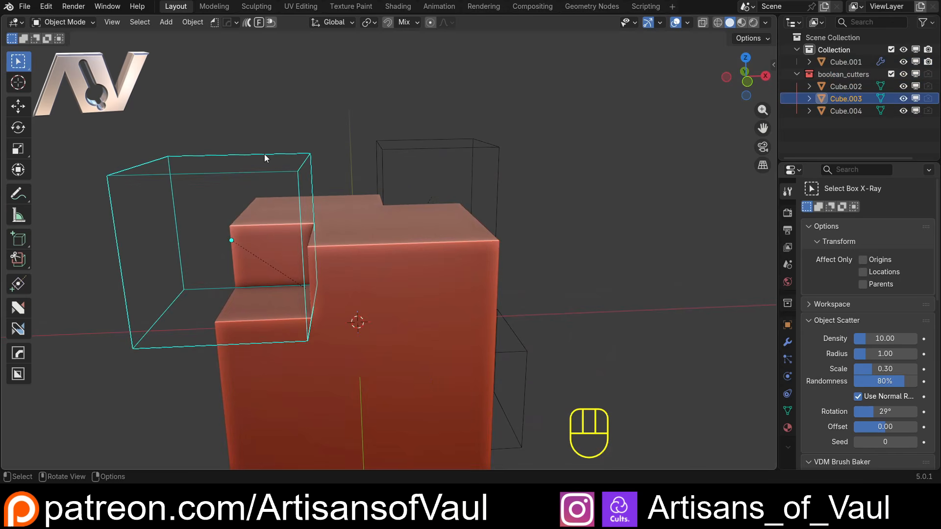
pyautogui.click(434, 149)
pyautogui.moveTo(542, 280); pyautogui.dragTo(470, 340, button='middle')
pyautogui.click(470, 341)
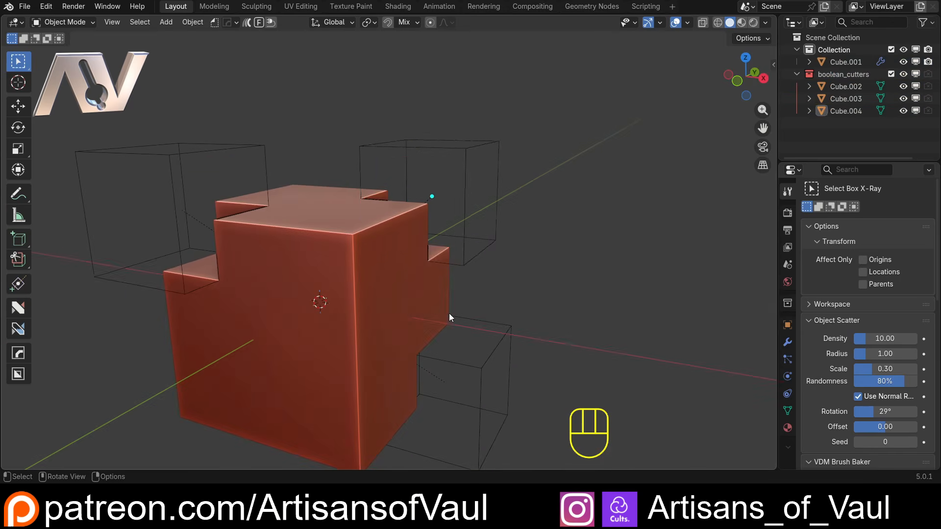
pyautogui.click(495, 322)
pyautogui.scroll(-4, 495, 322)
pyautogui.click(407, 370)
pyautogui.moveTo(402, 365); pyautogui.dragTo(364, 334, button='middle')
# - Select the large cube and add its children to the selection with Select Pro
pyautogui.click(366, 314)
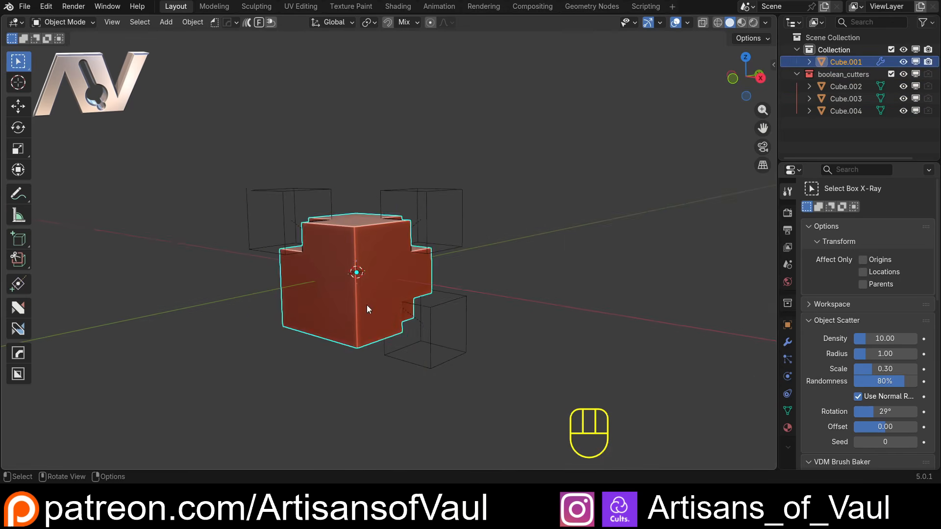
pyautogui.press('g')
pyautogui.press('Escape')
pyautogui.scroll(1, 551, 223)
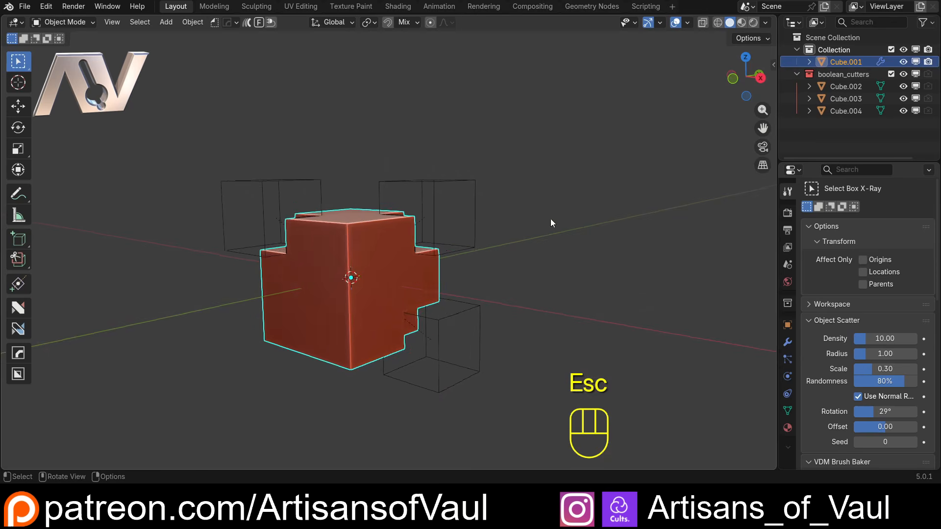
pyautogui.moveTo(551, 223); pyautogui.dragTo(431, 183, button='middle')
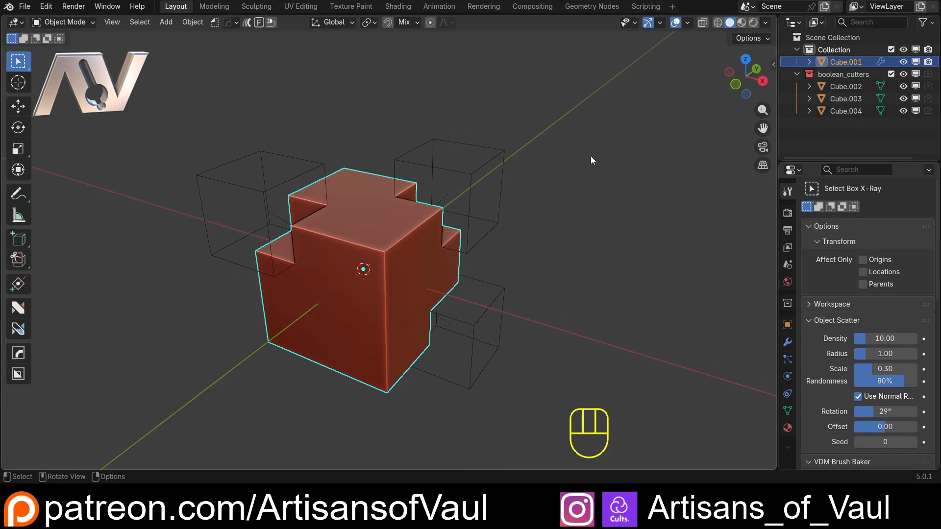
pyautogui.press('a')
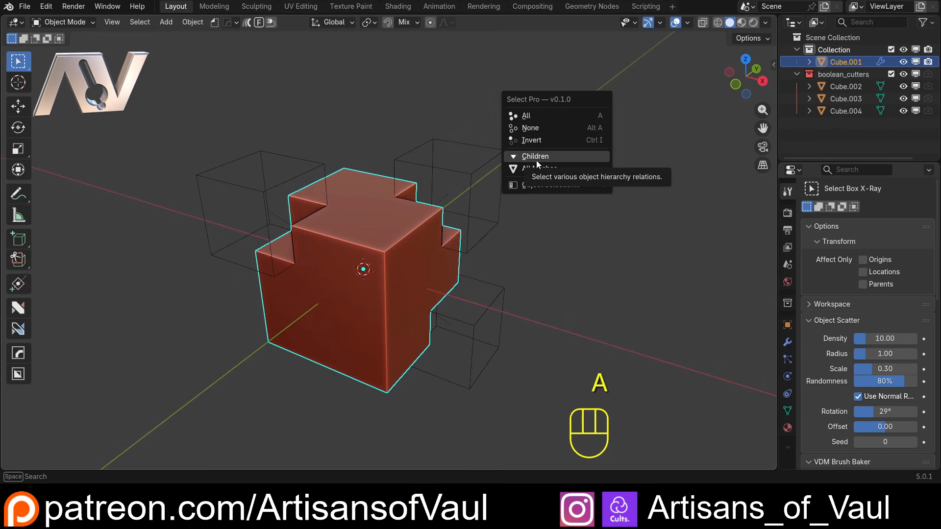
pyautogui.click(561, 157)
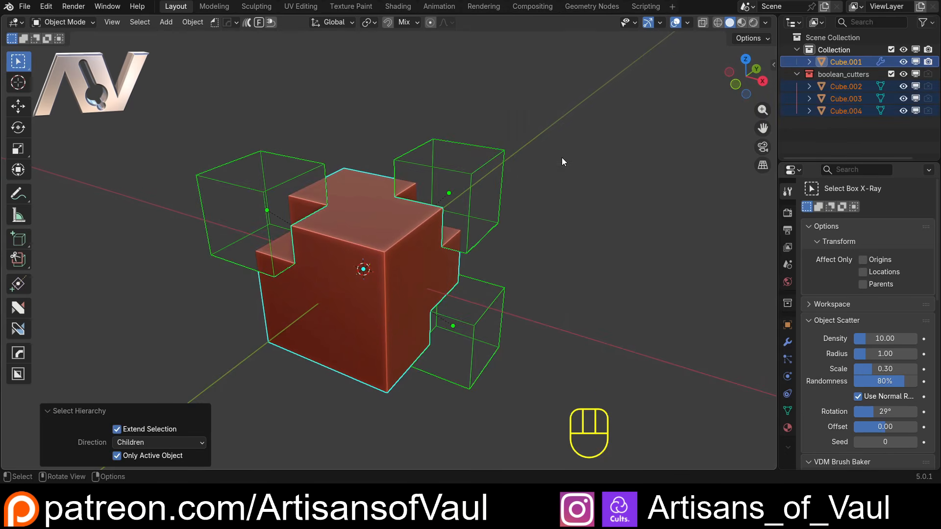
# - Turn off Extend Selection in the hierarchy selection so only the child cutters are selected
pyautogui.moveTo(317, 341); pyautogui.dragTo(385, 286, button='middle')
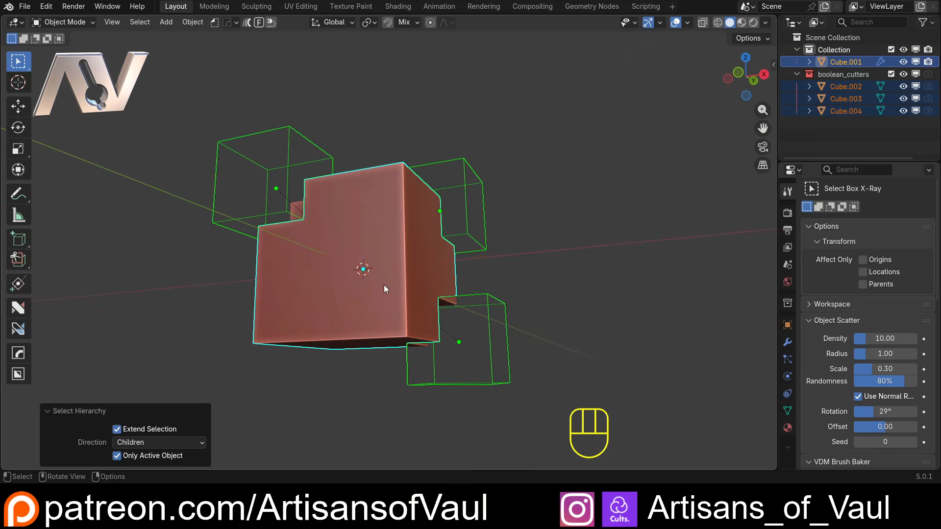
pyautogui.moveTo(324, 311); pyautogui.dragTo(143, 432, button='middle')
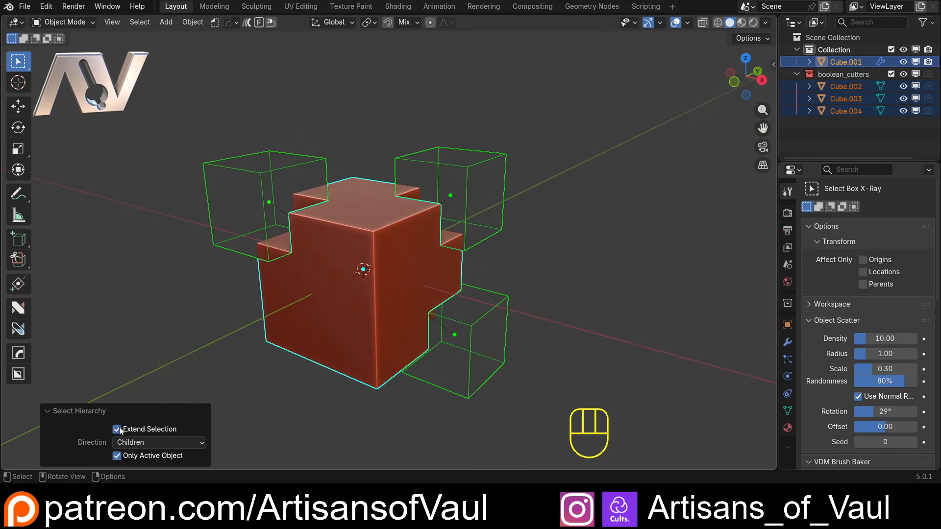
pyautogui.click(117, 429)
pyautogui.moveTo(312, 239); pyautogui.dragTo(439, 213, button='middle')
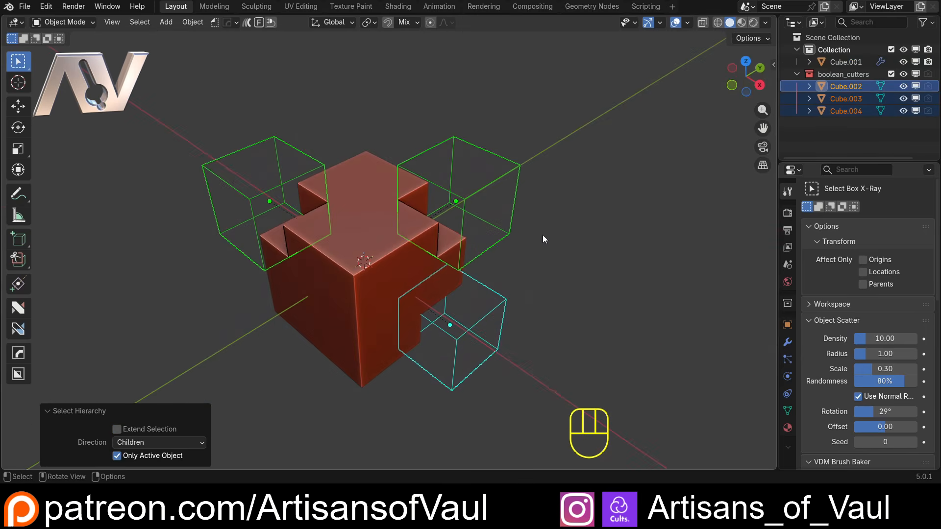
# - Hide the three selected cutters, undo the hiding, and clear the selection
pyautogui.press('h')
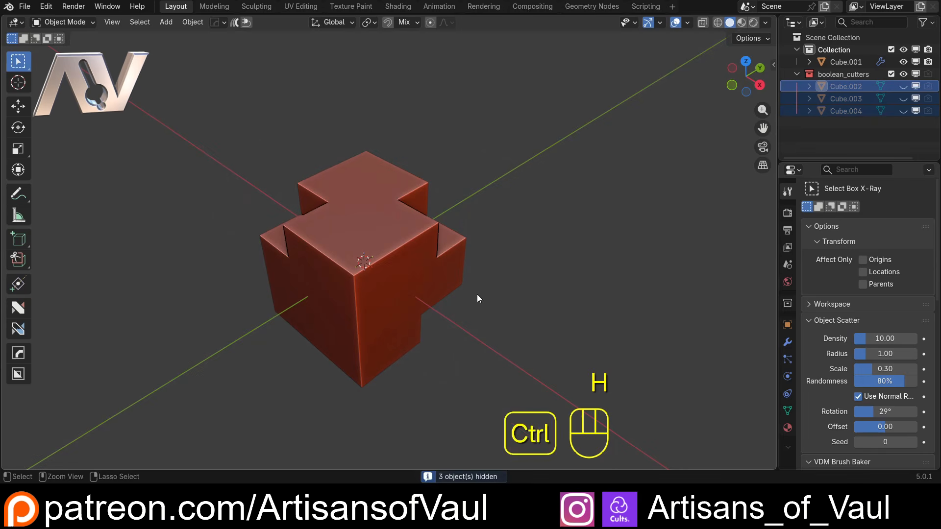
pyautogui.hotkey('ctrl', 'z')
pyautogui.click(595, 263)
# - Pick the lower Boolean cutter and select its parent with Select Pro
pyautogui.moveTo(510, 289); pyautogui.dragTo(532, 285, button='middle')
pyautogui.click(510, 294)
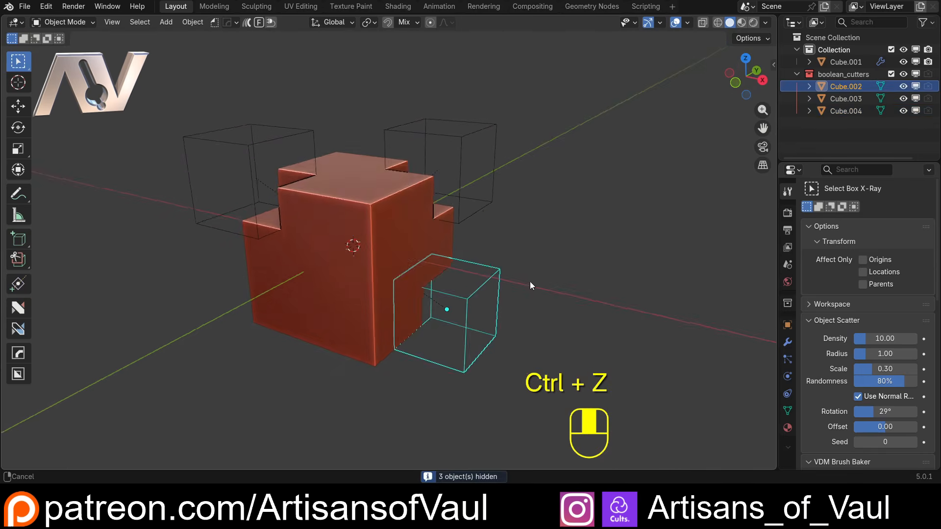
pyautogui.moveTo(486, 338)
pyautogui.mouseDown(button='middle')
pyautogui.moveTo(484, 256)
pyautogui.moveTo(467, 312)
pyautogui.moveTo(485, 334)
pyautogui.mouseUp(button='middle')
pyautogui.moveTo(531, 264); pyautogui.dragTo(445, 257, button='middle')
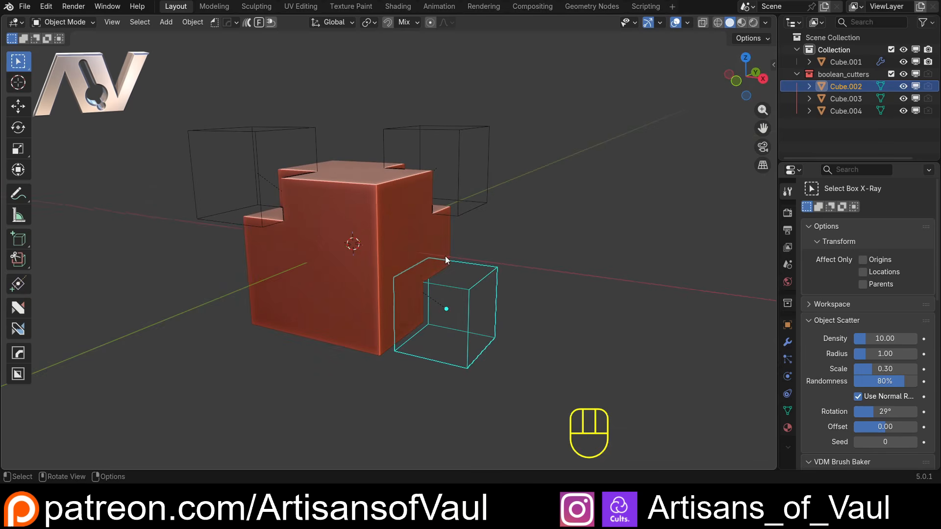
pyautogui.press('a')
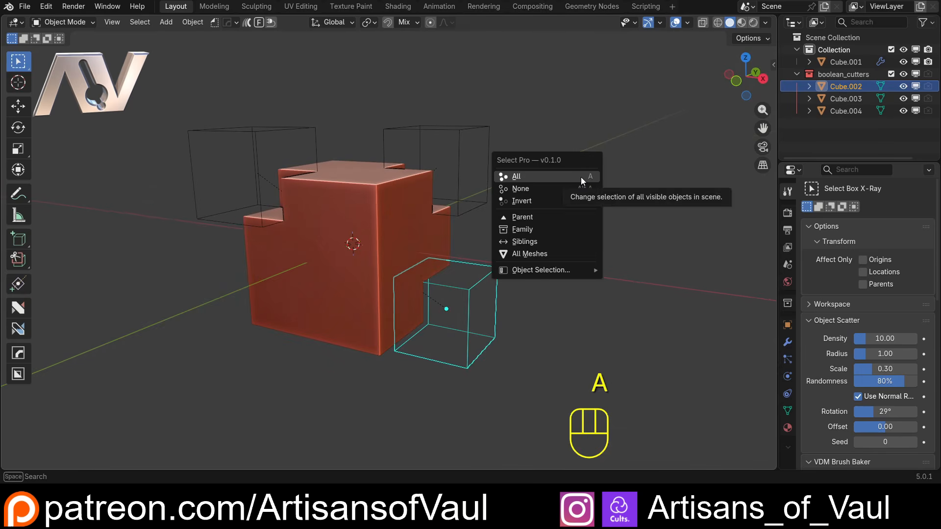
pyautogui.click(521, 217)
# - Reselect the lower cutter and add its siblings to the selection with Select Pro
pyautogui.click(504, 274)
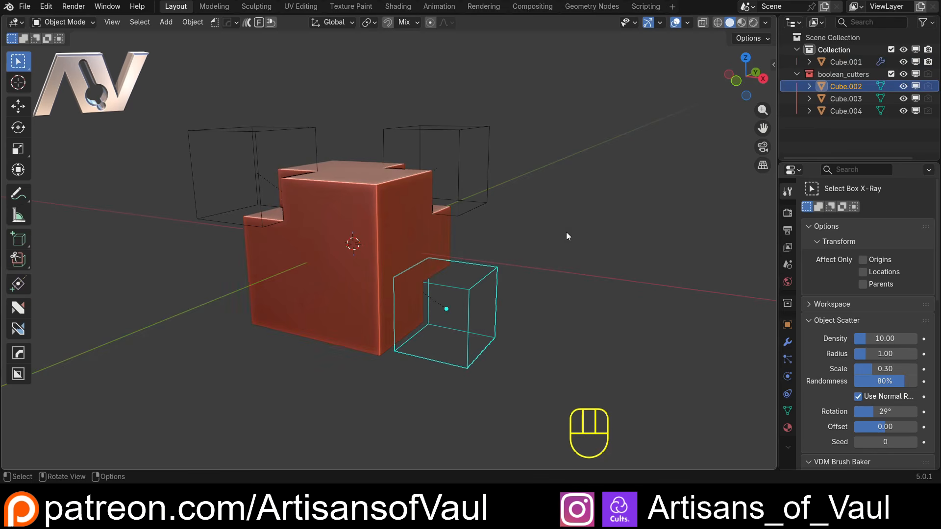
pyautogui.press('a')
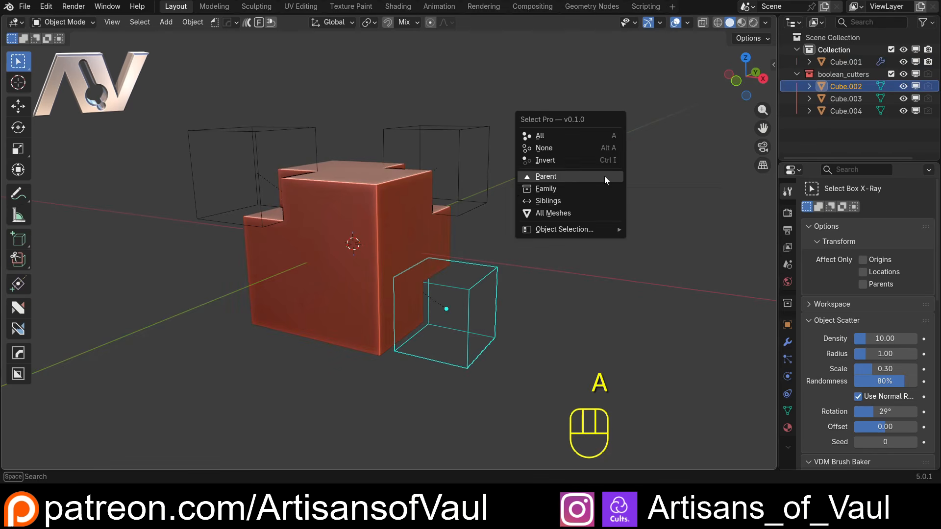
pyautogui.click(562, 200)
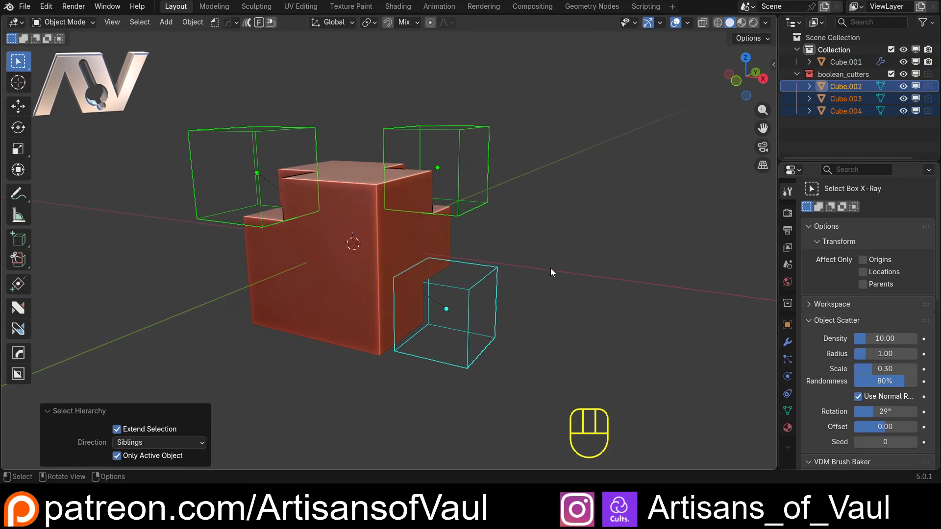
# - Pick only the upper cutter Cube.003 and extend the selection to its siblings with Select Pro
pyautogui.moveTo(552, 269); pyautogui.dragTo(325, 128, button='middle')
pyautogui.click(327, 132)
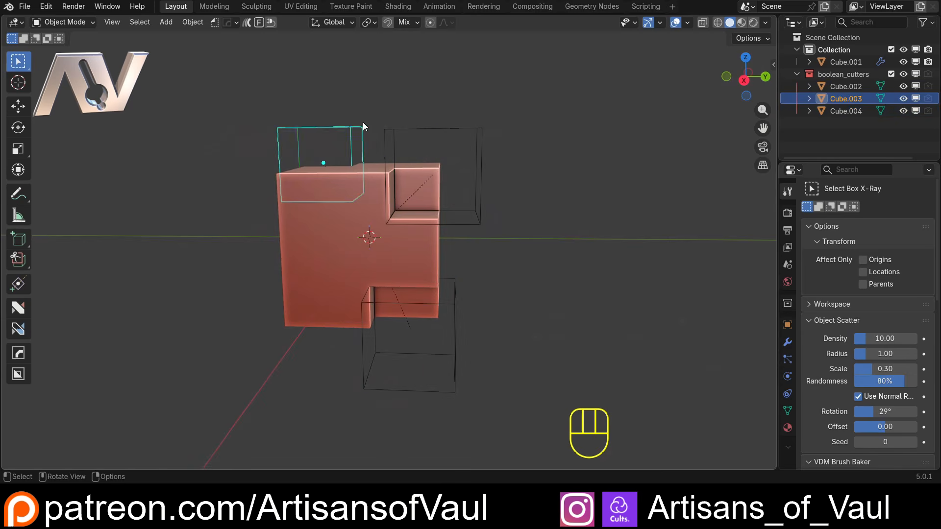
pyautogui.press('a')
pyautogui.click(362, 122)
# - Scale the three selected cutters up uniformly by about 1.04
pyautogui.moveTo(232, 141); pyautogui.dragTo(586, 196, button='middle')
pyautogui.press('s')
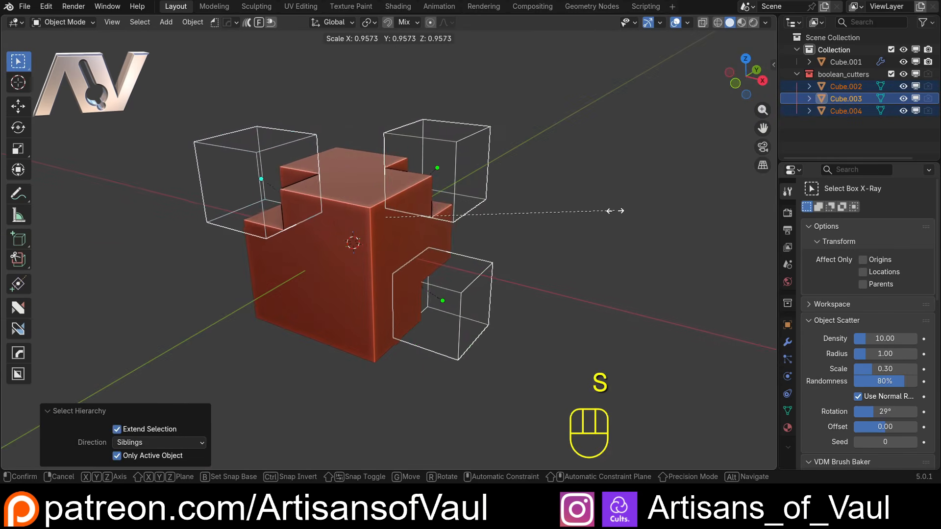
pyautogui.click(632, 222)
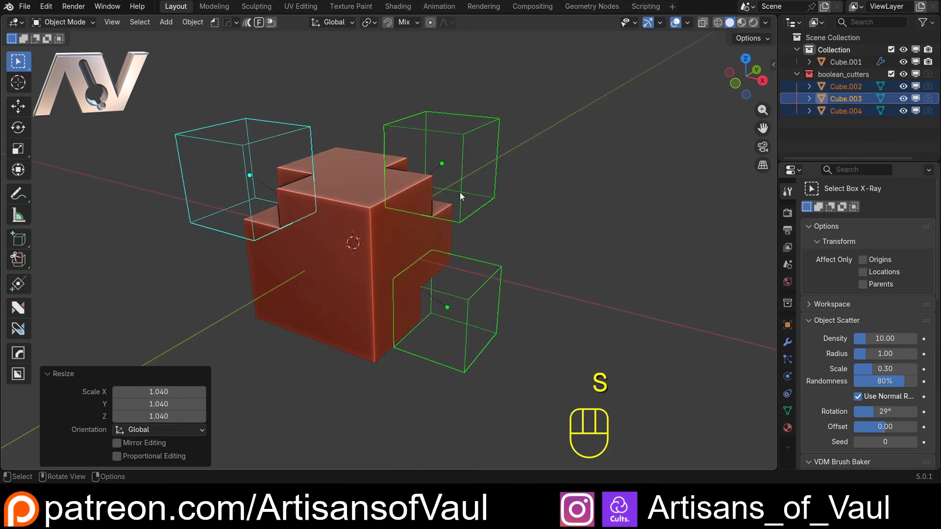
# - Select the large cube together with all its cutters and delete them
pyautogui.moveTo(460, 192); pyautogui.dragTo(219, 88, button='middle')
pyautogui.moveTo(205, 92); pyautogui.dragTo(533, 345)
pyautogui.press('Delete')
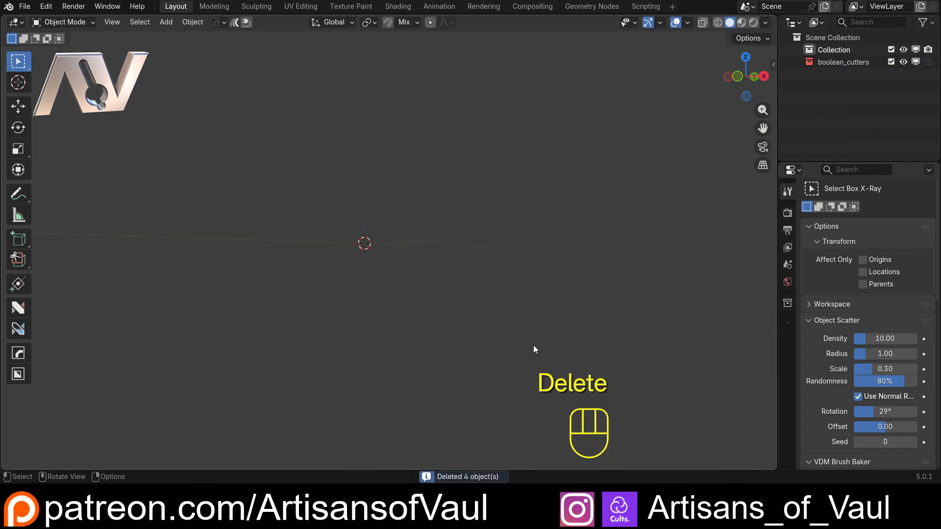
# - Add a new cube at the world origin of the emptied scene
pyautogui.moveTo(475, 236); pyautogui.dragTo(322, 311, button='middle')
pyautogui.moveTo(434, 210); pyautogui.dragTo(417, 226, button='middle')
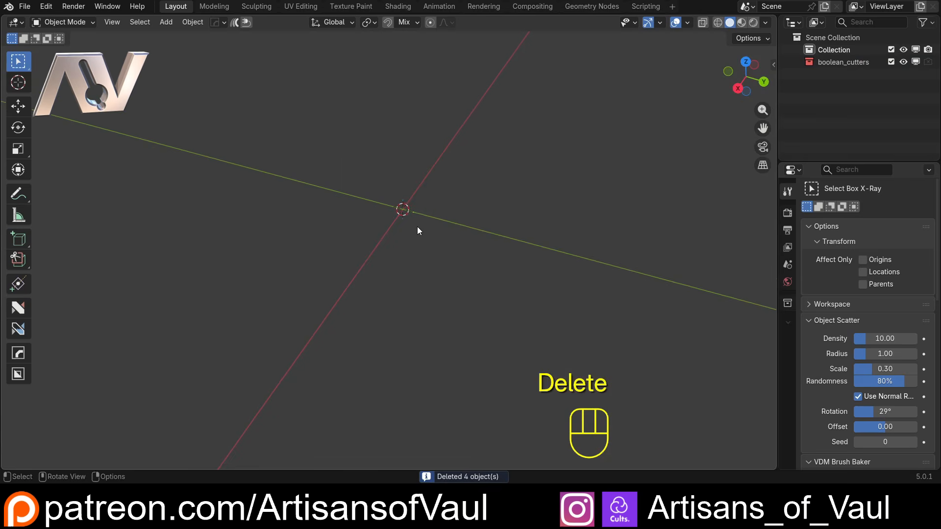
pyautogui.hotkey('shift', 'a')
pyautogui.moveTo(434, 97)
pyautogui.click(508, 109)
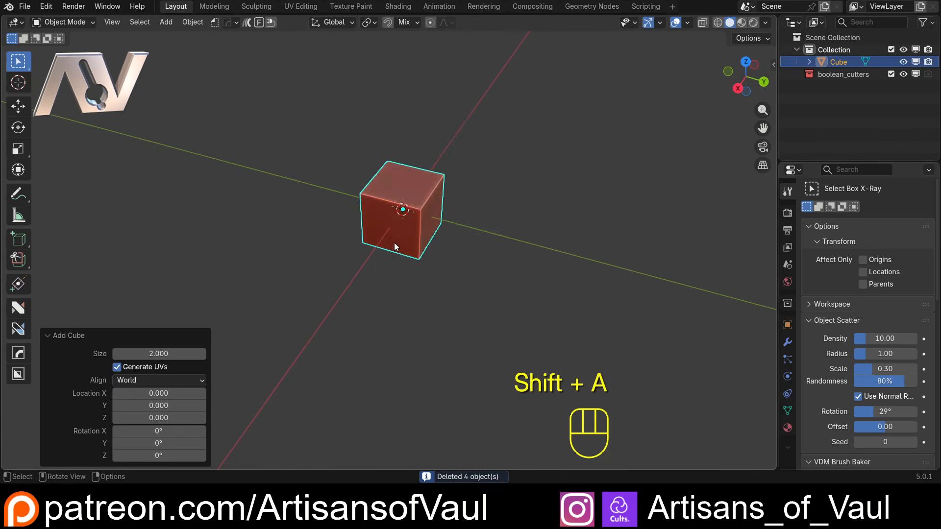
# - Scale the cube by about 14.58 in X and Y only to form a flat, wide slab
pyautogui.press('s')
pyautogui.hotkey('shift', 'z')
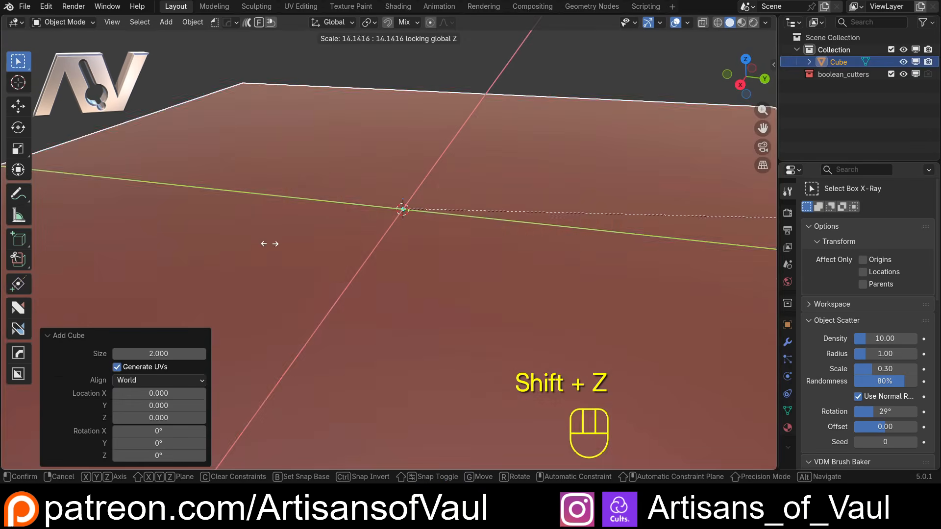
pyautogui.click(319, 239)
pyautogui.moveTo(319, 239); pyautogui.dragTo(402, 214, button='middle')
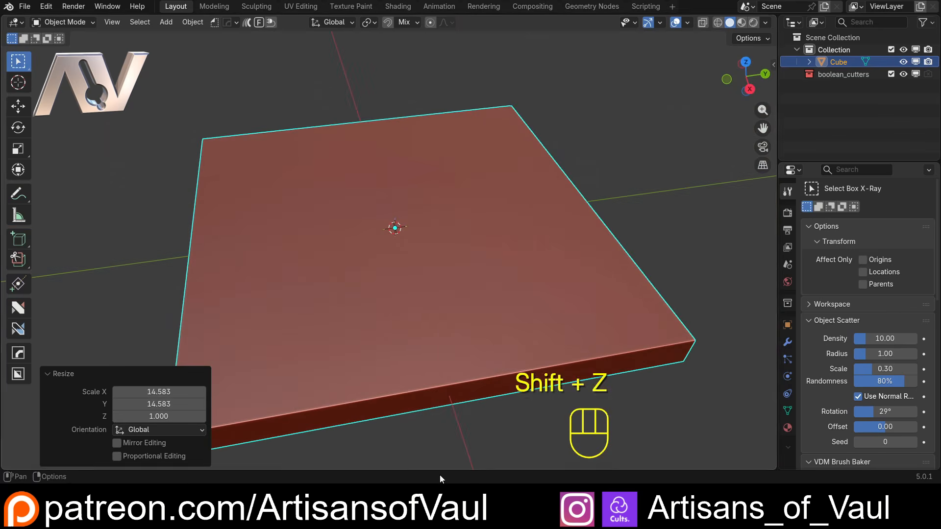
pyautogui.moveTo(416, 325); pyautogui.dragTo(399, 317, button='middle')
pyautogui.keyDown('shift'); pyautogui.moveTo(465, 253); pyautogui.dragTo(504, 257, button='middle'); pyautogui.keyUp('shift')
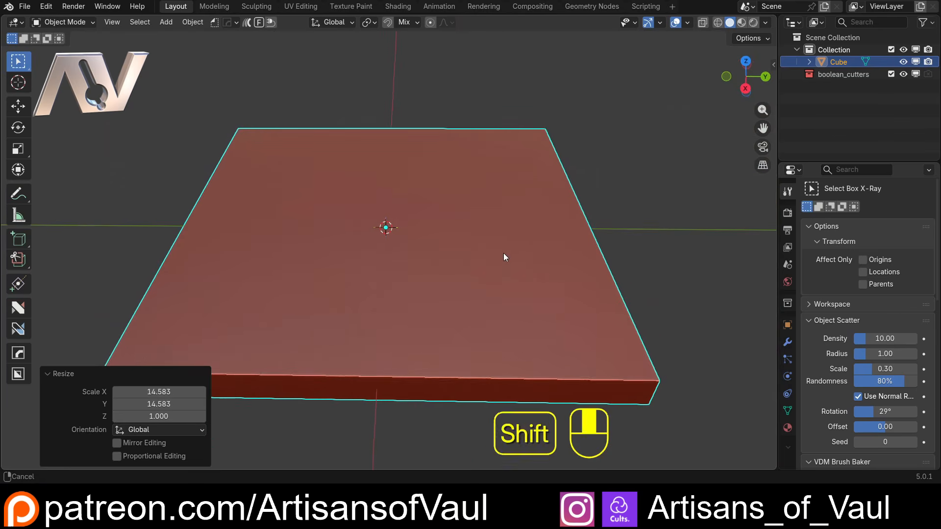
# - Add a material slot to the slab and create a new material in it
pyautogui.click(788, 428)
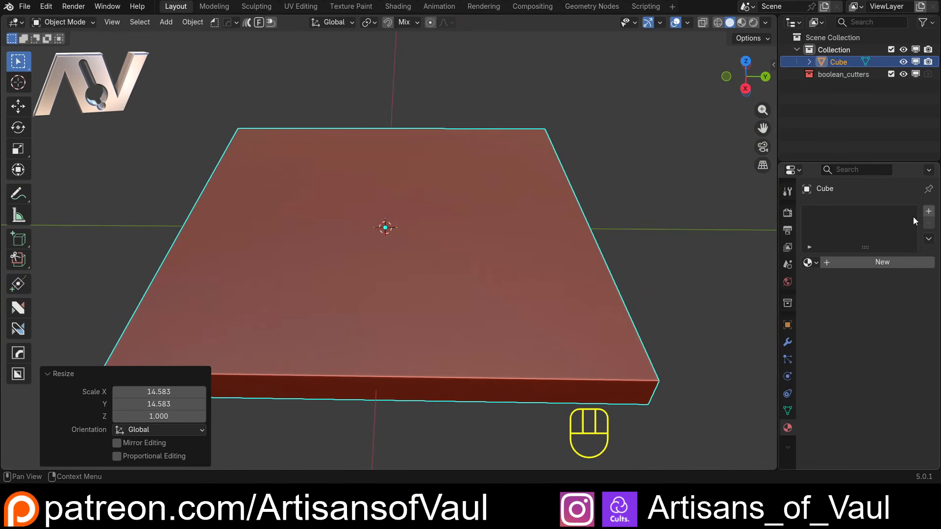
pyautogui.click(929, 211)
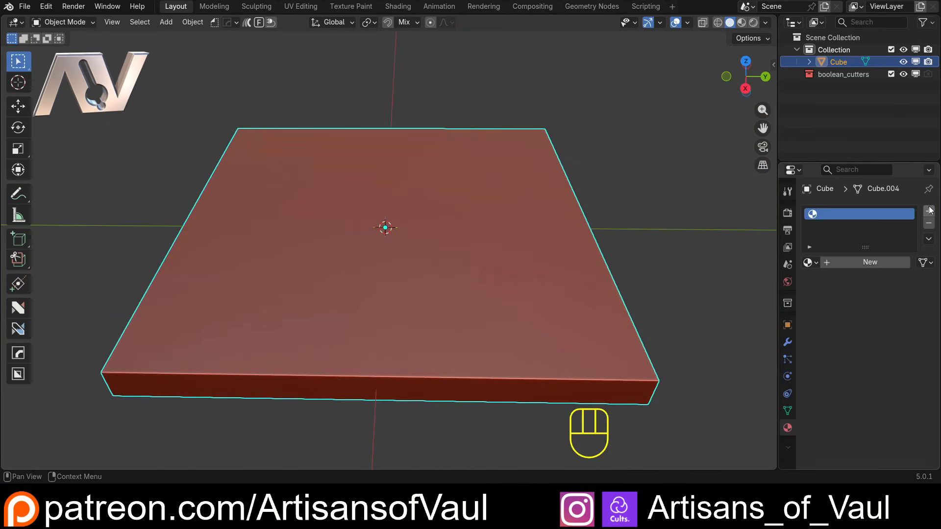
pyautogui.click(827, 262)
# - Darken the new material's viewport display color to grey
pyautogui.scroll(-12, 864, 354)
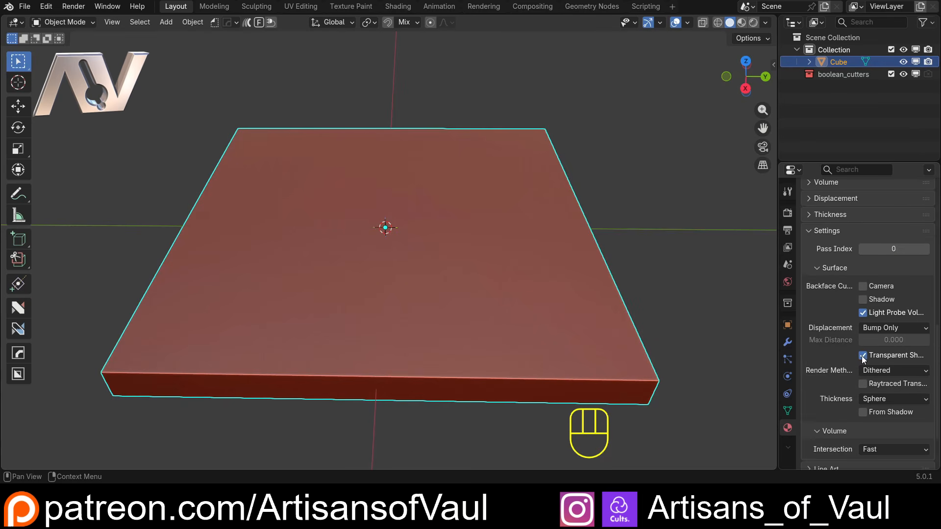
pyautogui.scroll(-3, 878, 350)
pyautogui.click(808, 429)
pyautogui.scroll(-3, 819, 392)
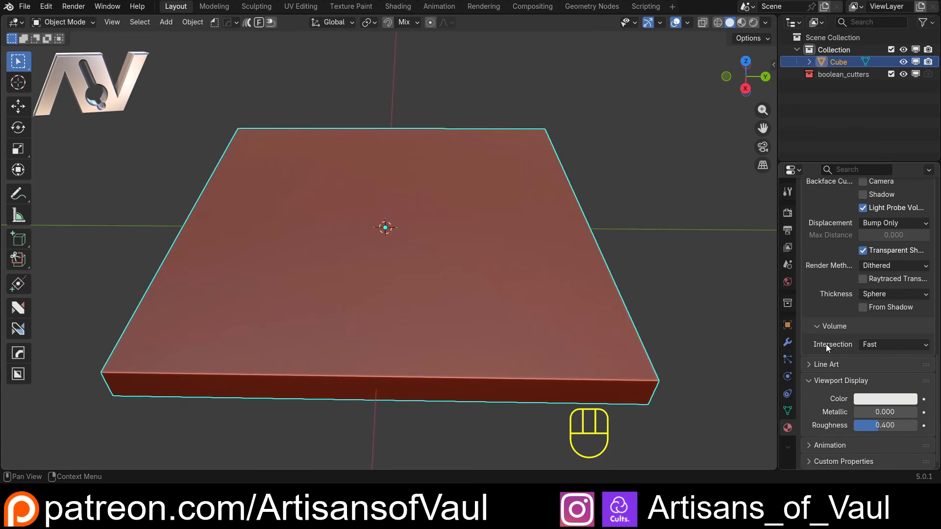
pyautogui.click(867, 401)
pyautogui.moveTo(908, 192); pyautogui.dragTo(908, 246)
pyautogui.scroll(-2, 489, 198)
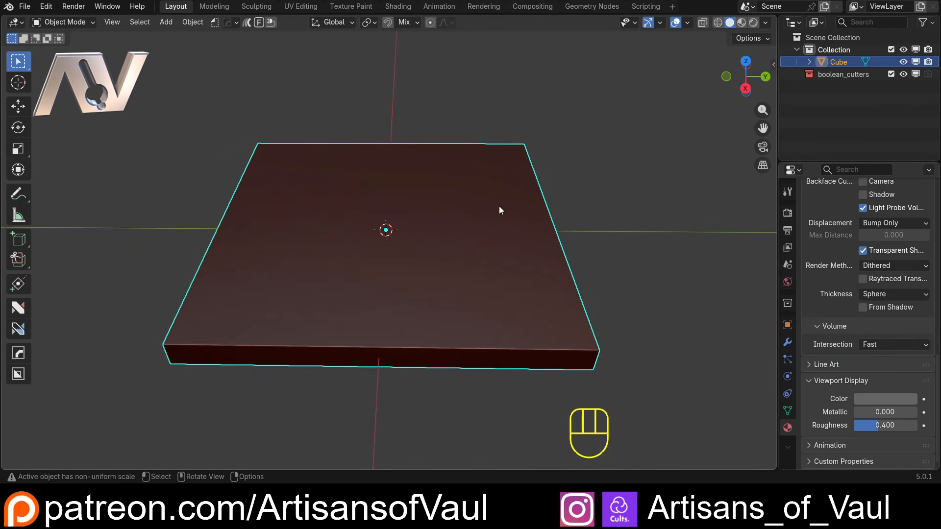
# - In Edit Mode with face selection, inset the slab's top face by a thickness of about 0.2
pyautogui.press('Tab')
pyautogui.press('3')
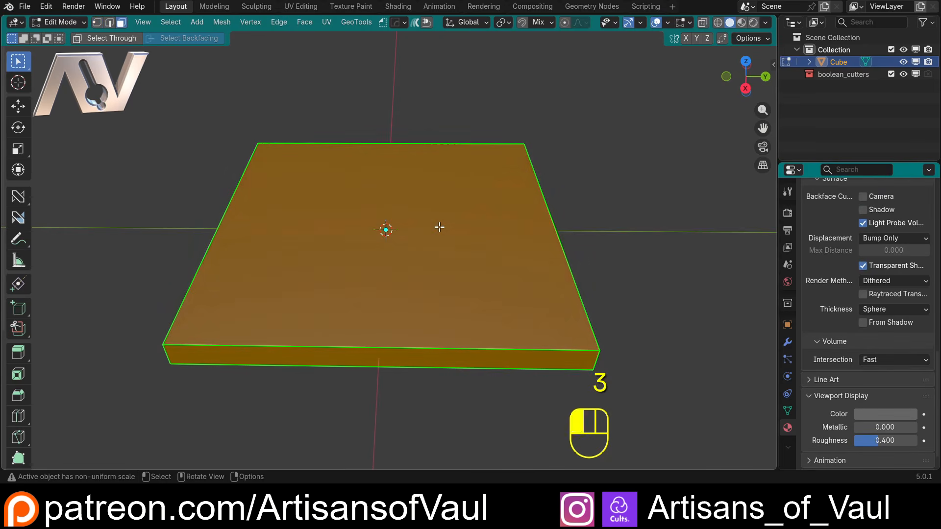
pyautogui.press('i')
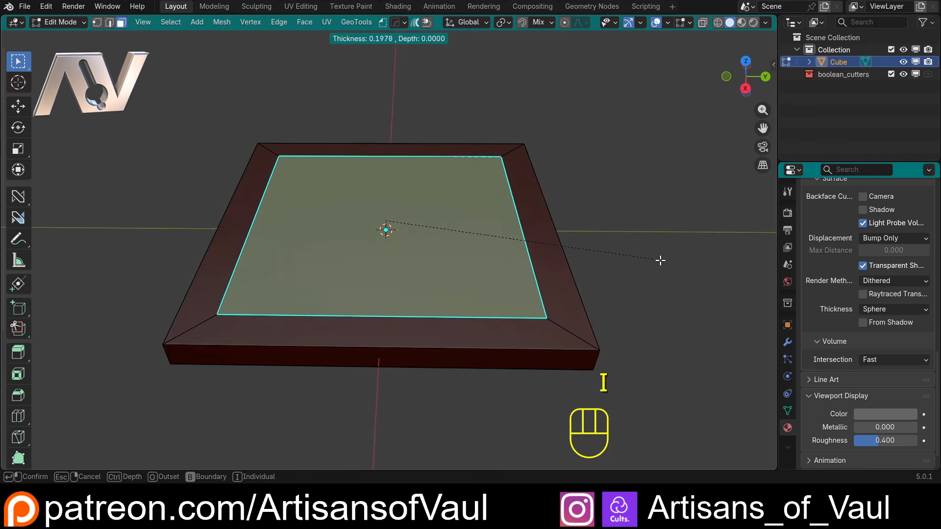
pyautogui.click(660, 260)
# - Select the face loop around the inset and extrude it upward about 0.83 as a raised rim
pyautogui.keyDown('alt'); pyautogui.click(557, 319); pyautogui.keyUp('alt')
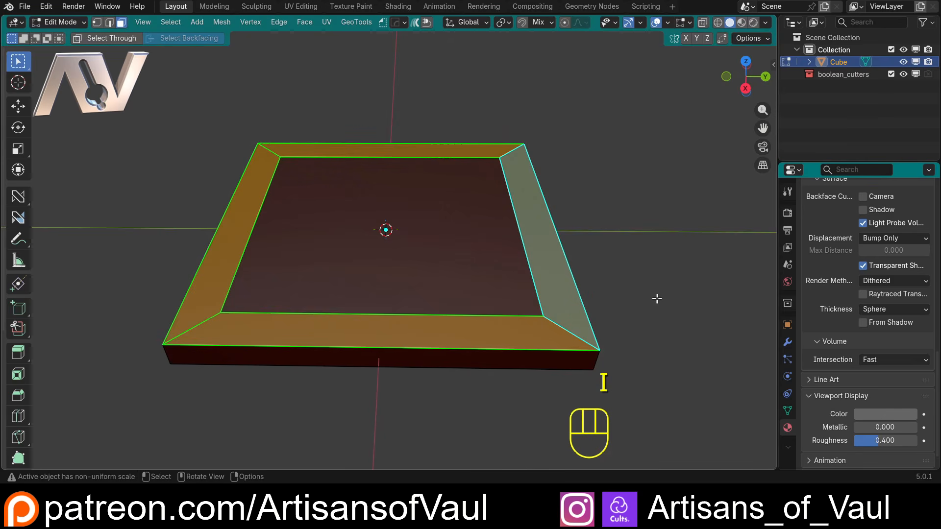
pyautogui.press('e')
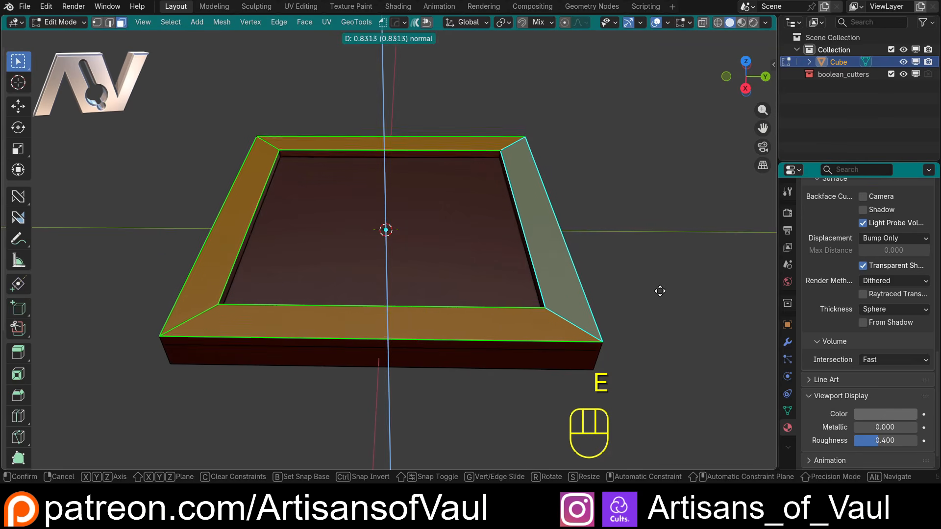
pyautogui.click(506, 261)
# - Subdivide the recessed face inside the rim with 7 cuts
pyautogui.click(422, 239)
pyautogui.moveTo(419, 229); pyautogui.dragTo(447, 221, button='middle')
pyautogui.scroll(3, 397, 248)
pyautogui.hotkey('ctrl', 'e')
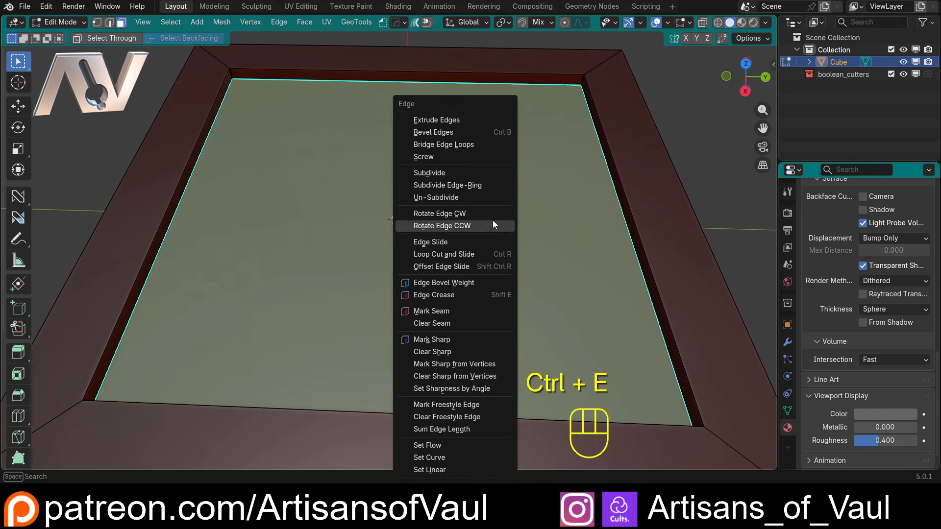
pyautogui.click(452, 173)
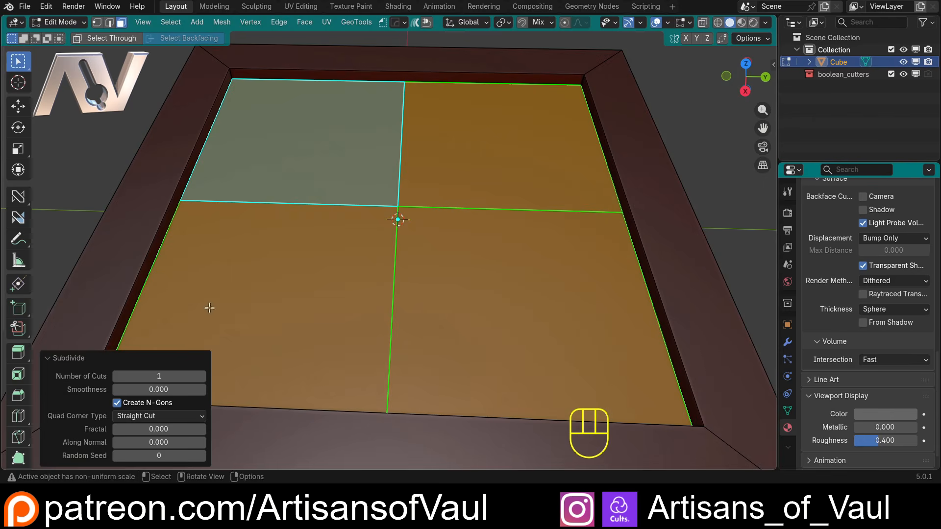
pyautogui.click(159, 376)
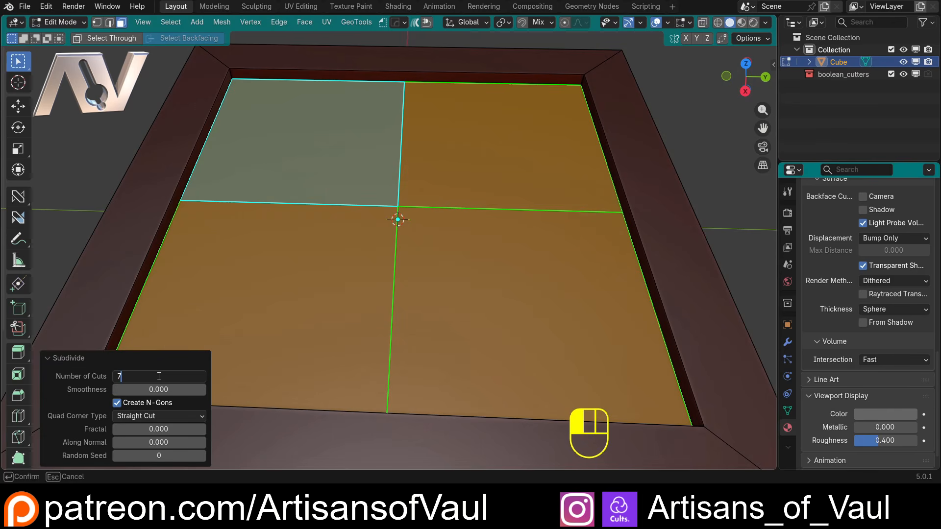
pyautogui.write('7')
pyautogui.press('Return')
pyautogui.scroll(-5, 343, 186)
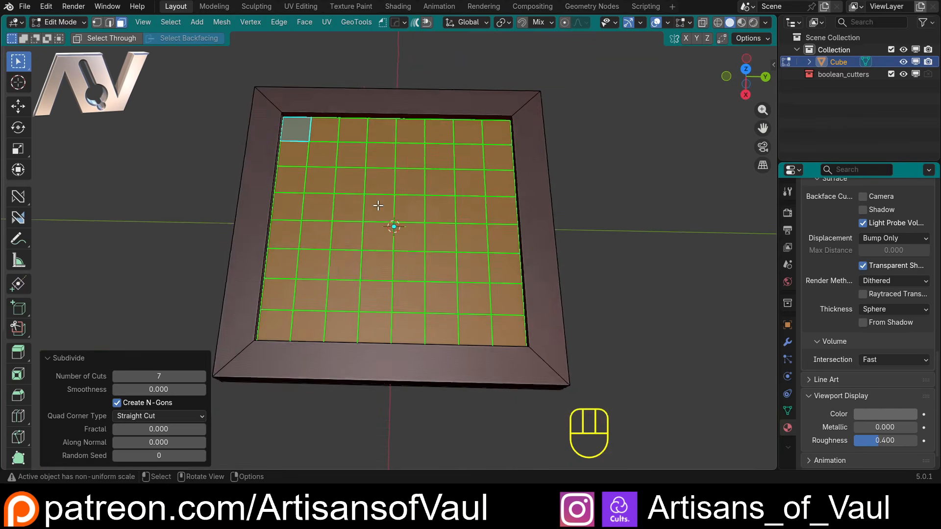
# - Select the boundary loop of the subdivided faces with Select Pro and undo that selection
pyautogui.moveTo(393, 219); pyautogui.dragTo(512, 180, button='middle')
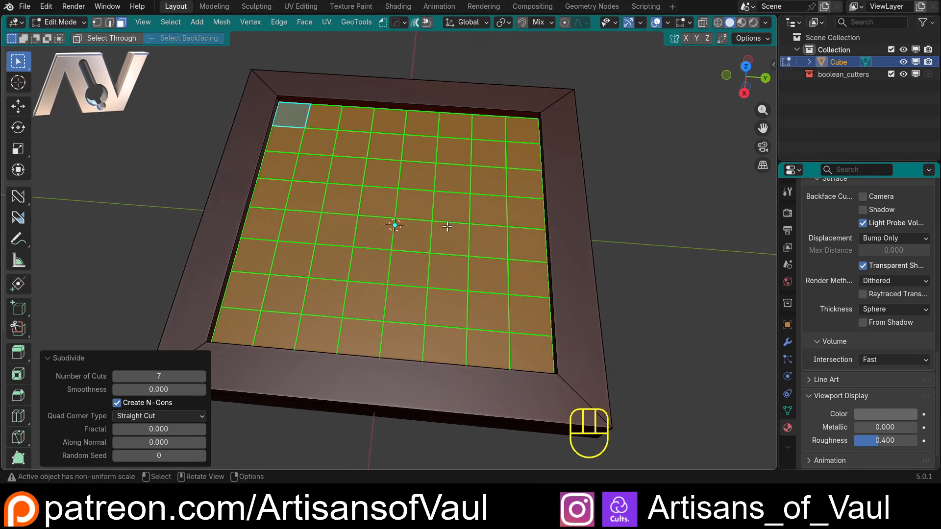
pyautogui.scroll(1, 447, 227)
pyautogui.scroll(-1, 447, 226)
pyautogui.keyDown('shift'); pyautogui.moveTo(447, 225); pyautogui.dragTo(448, 227, button='middle'); pyautogui.keyUp('shift')
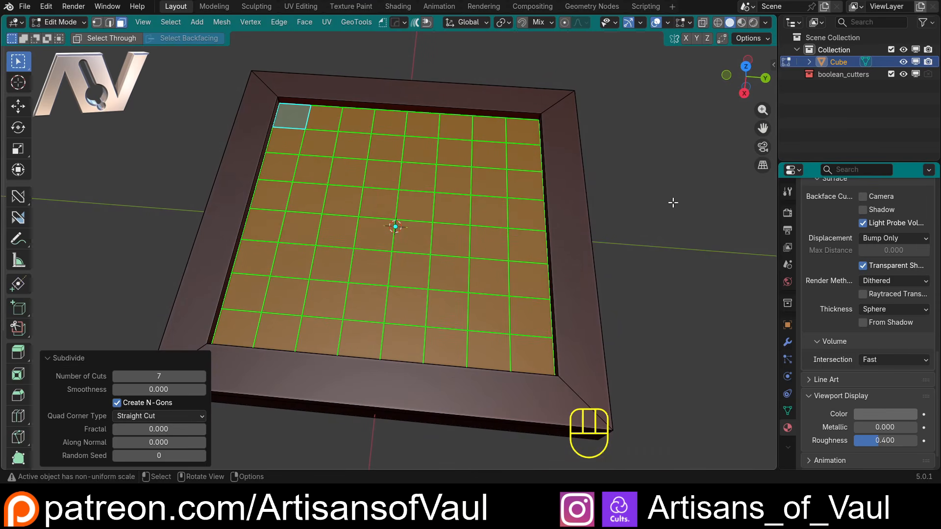
pyautogui.press('a')
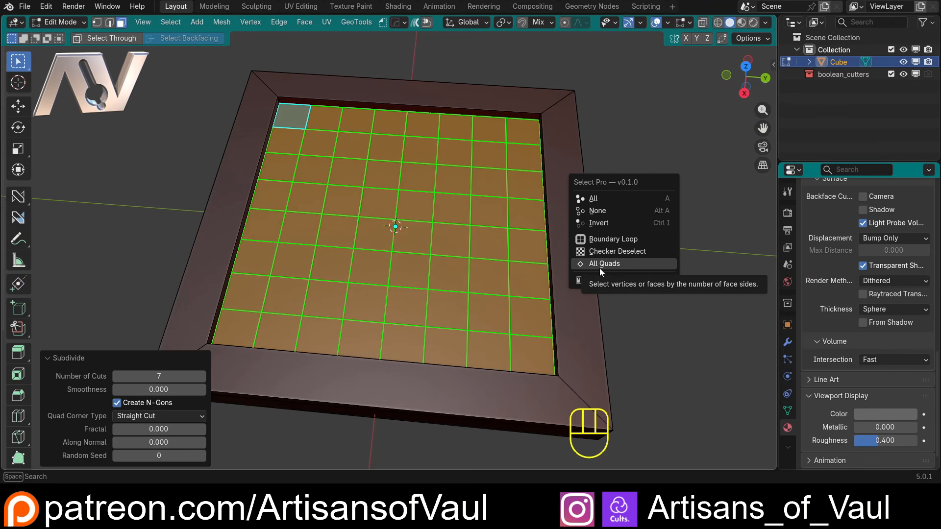
pyautogui.click(609, 239)
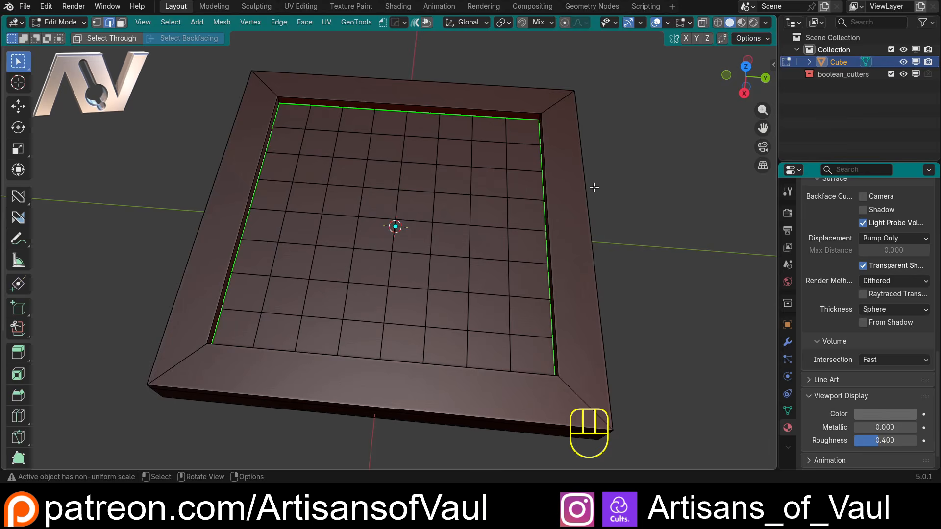
pyautogui.hotkey('ctrl', 'z')
# - Apply Checker Deselect from Select Pro to the subdivided faces to keep every second square selected
pyautogui.press('a')
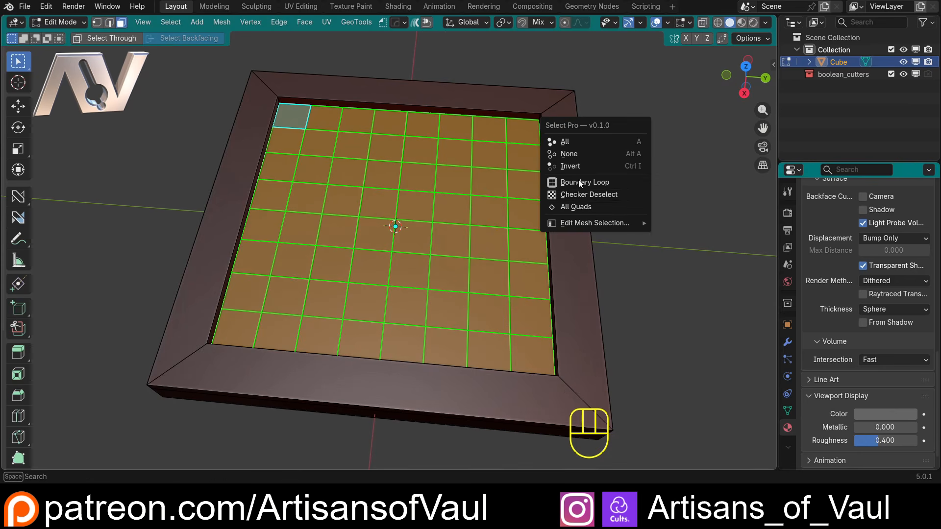
pyautogui.moveTo(568, 225)
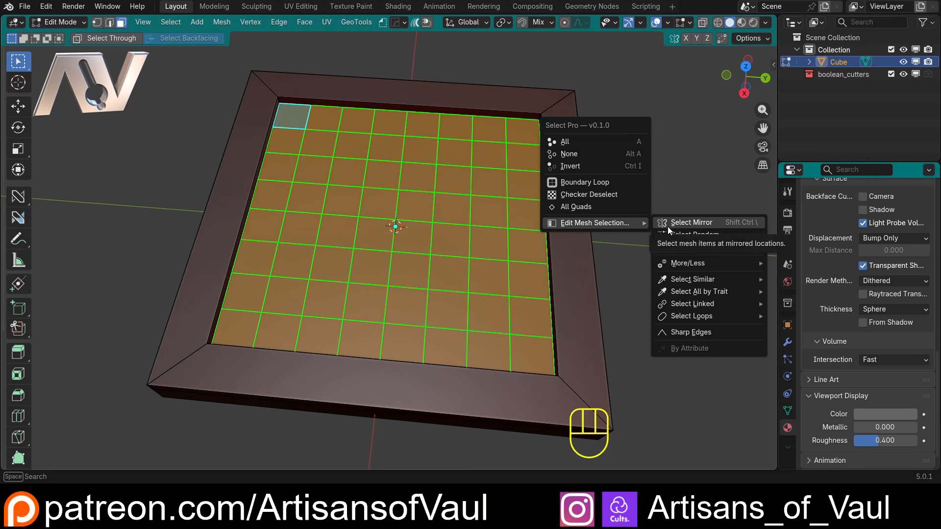
pyautogui.click(589, 195)
# - Inset the selected alternate squares by about 0.0114 and extrude them upward about 0.78
pyautogui.keyDown('shift'); pyautogui.moveTo(531, 212); pyautogui.dragTo(498, 231, button='middle'); pyautogui.keyUp('shift')
pyautogui.press('i')
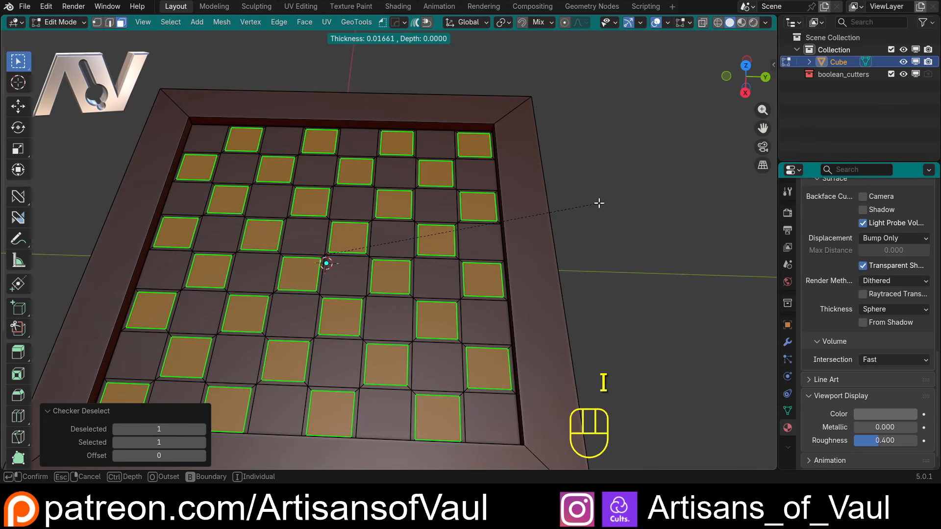
pyautogui.click(599, 203)
pyautogui.scroll(3, 546, 210)
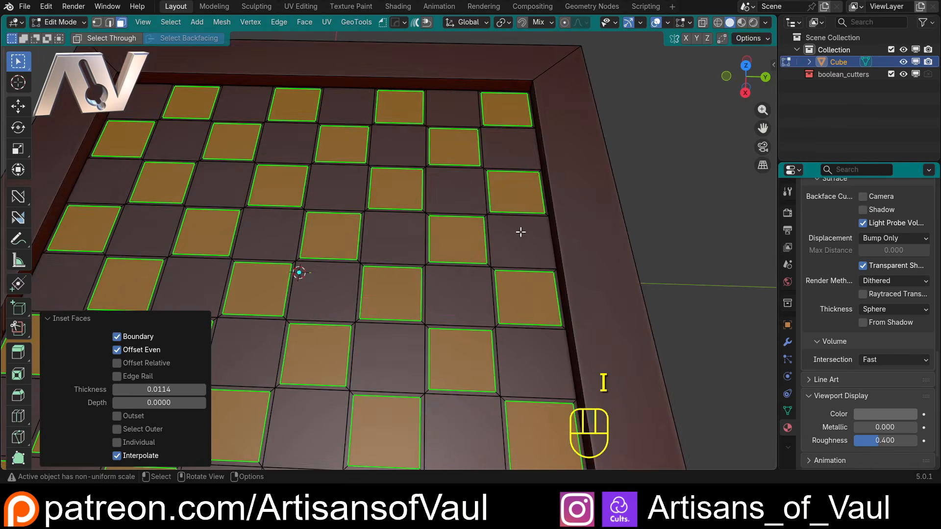
pyautogui.press('e')
pyautogui.click(546, 208)
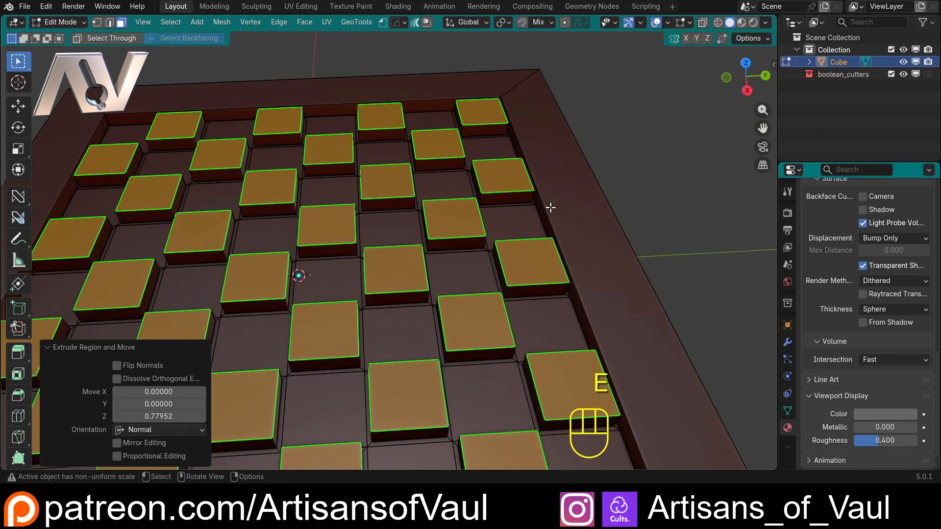
# - Select the low square in the board's far corner and extend the selection to faces of similar area with Select Pro
pyautogui.scroll(-3, 550, 208)
pyautogui.moveTo(436, 207); pyautogui.dragTo(415, 230, button='middle')
pyautogui.click(260, 123)
pyautogui.keyDown('shift'); pyautogui.moveTo(258, 154); pyautogui.dragTo(377, 185, button='middle'); pyautogui.keyUp('shift')
pyautogui.scroll(3, 357, 216)
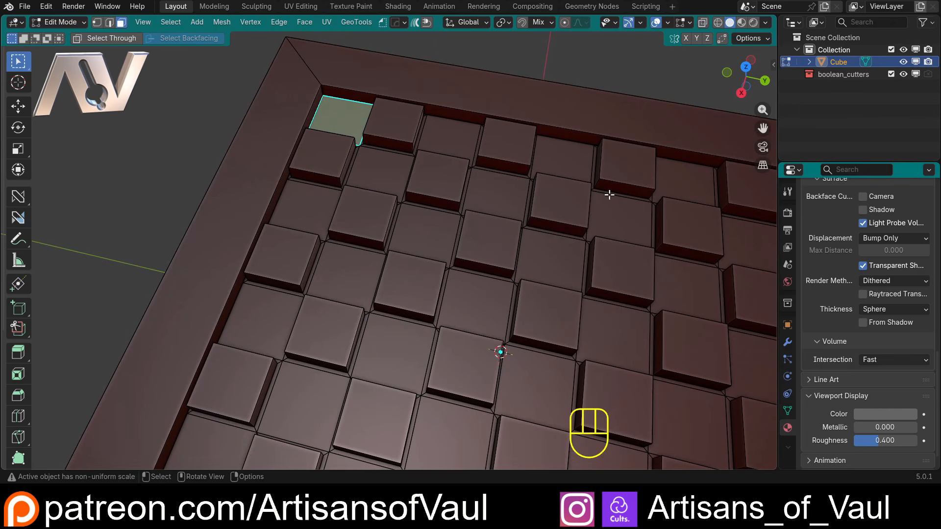
pyautogui.press('a')
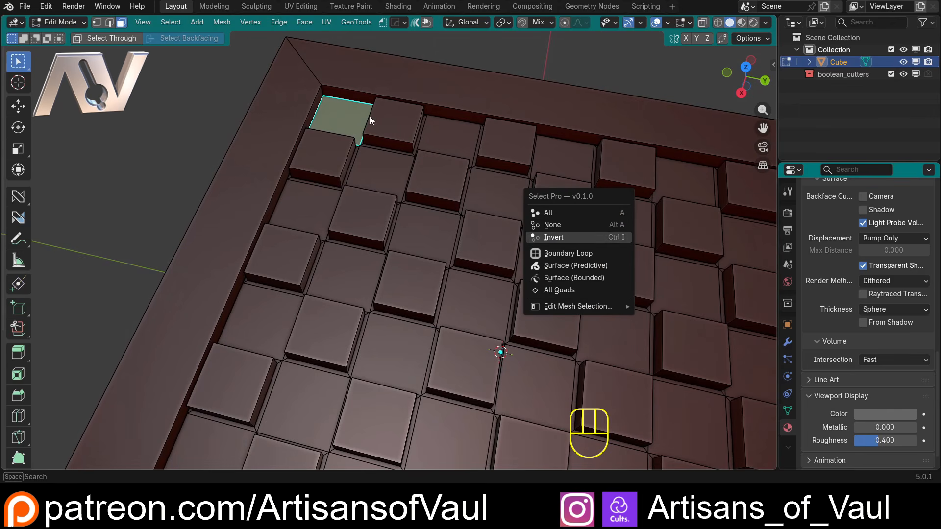
pyautogui.moveTo(577, 308)
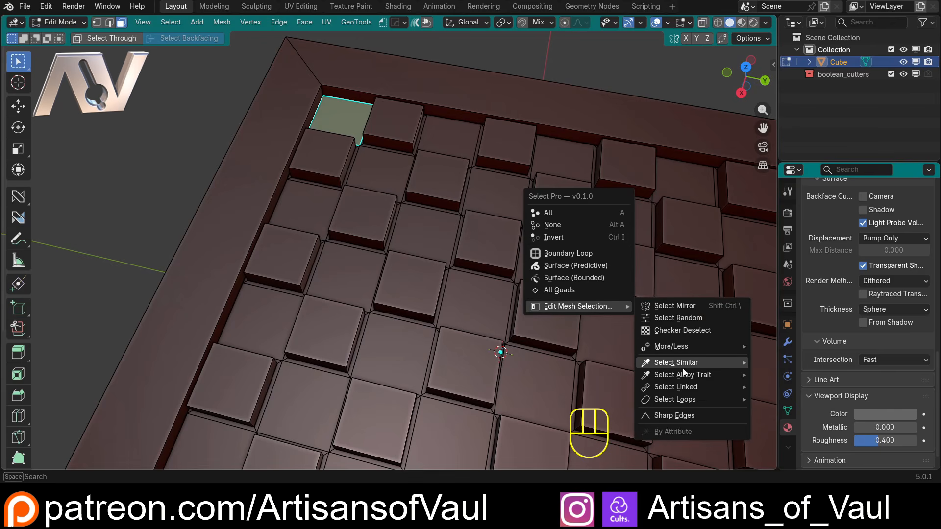
pyautogui.moveTo(699, 361)
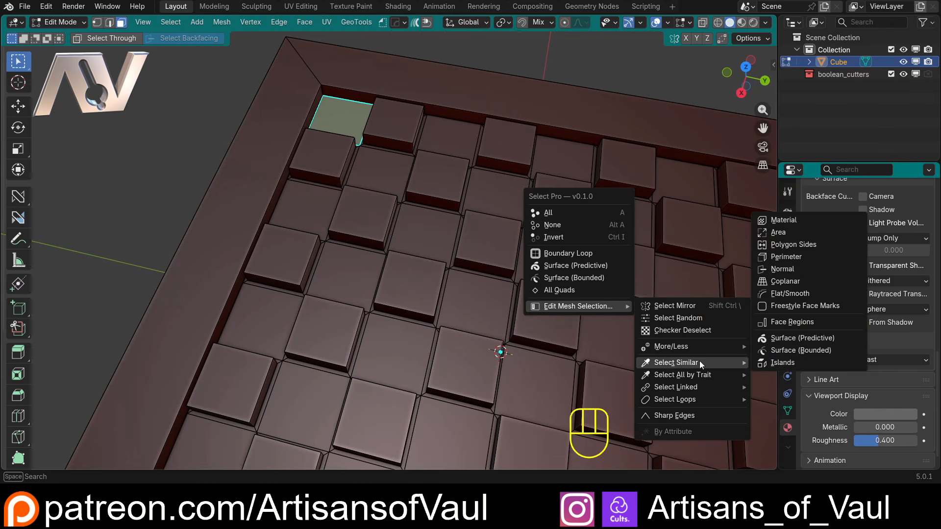
pyautogui.click(791, 232)
# - Inset the selected low squares by about 0.0142 and extrude them upward about 0.78
pyautogui.scroll(-5, 533, 273)
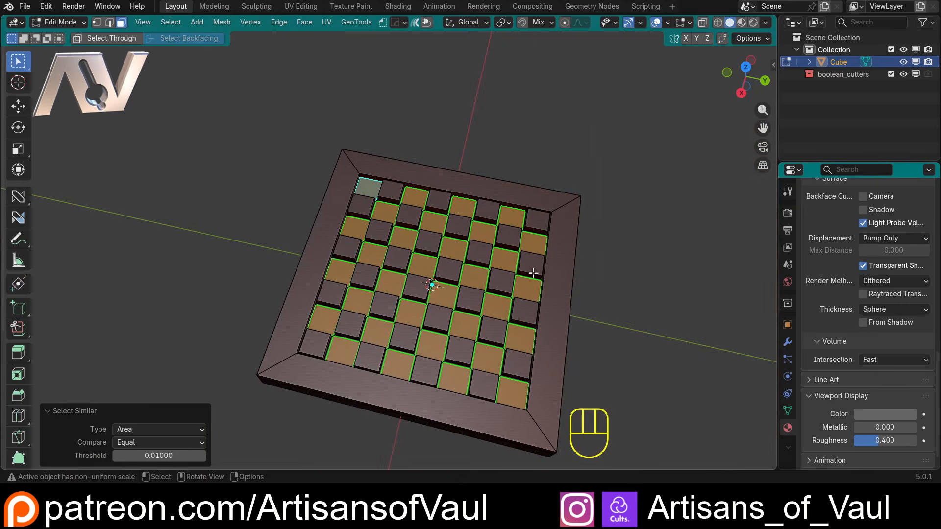
pyautogui.scroll(8, 533, 273)
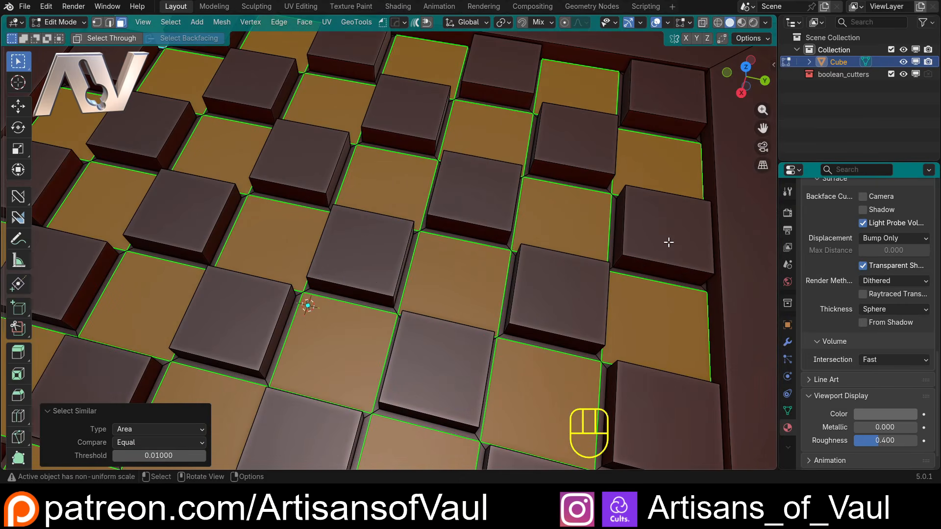
pyautogui.press('i')
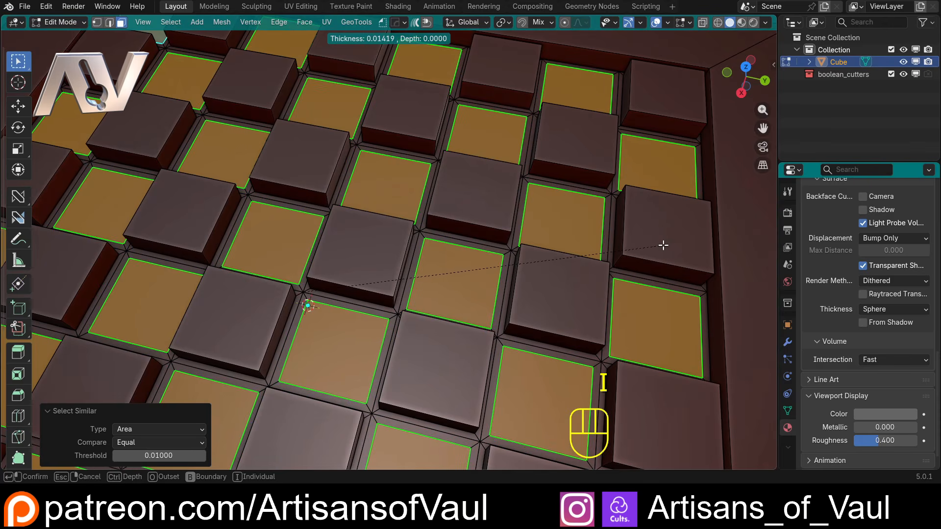
pyautogui.click(663, 246)
pyautogui.scroll(-5, 543, 216)
pyautogui.press('e')
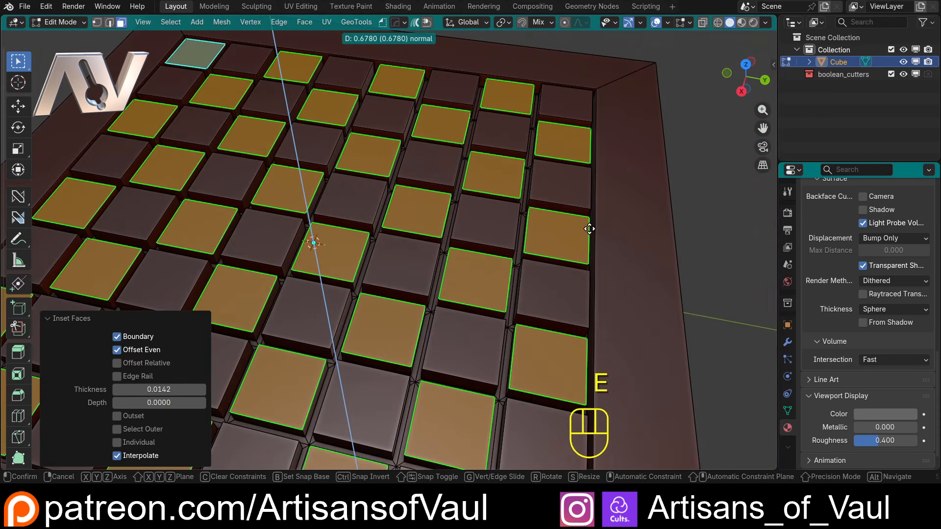
pyautogui.click(594, 232)
# - Grow the selection of newly raised squares by one face step and undo that expansion
pyautogui.scroll(6, 567, 227)
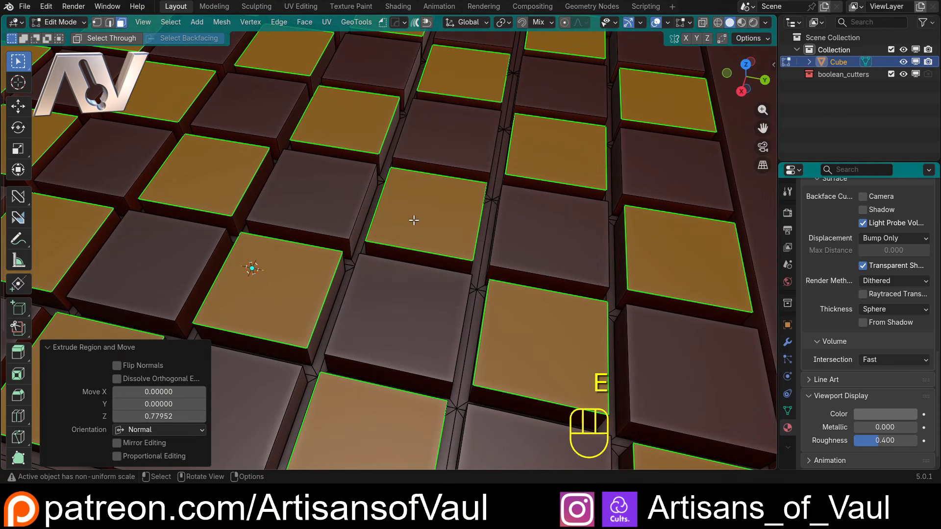
pyautogui.press('ctrl+KP_Add')
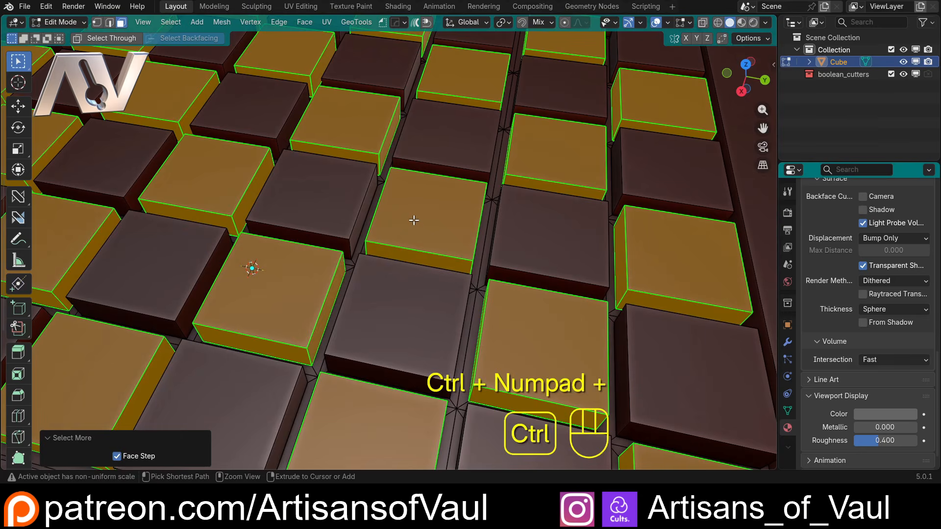
pyautogui.hotkey('ctrl', 'z')
# - Grow the selection from the raised top faces to their side faces using Select Pro's More option
pyautogui.scroll(-2, 437, 139)
pyautogui.keyDown('shift'); pyautogui.moveTo(498, 216); pyautogui.dragTo(444, 207, button='middle'); pyautogui.keyUp('shift')
pyautogui.press('a')
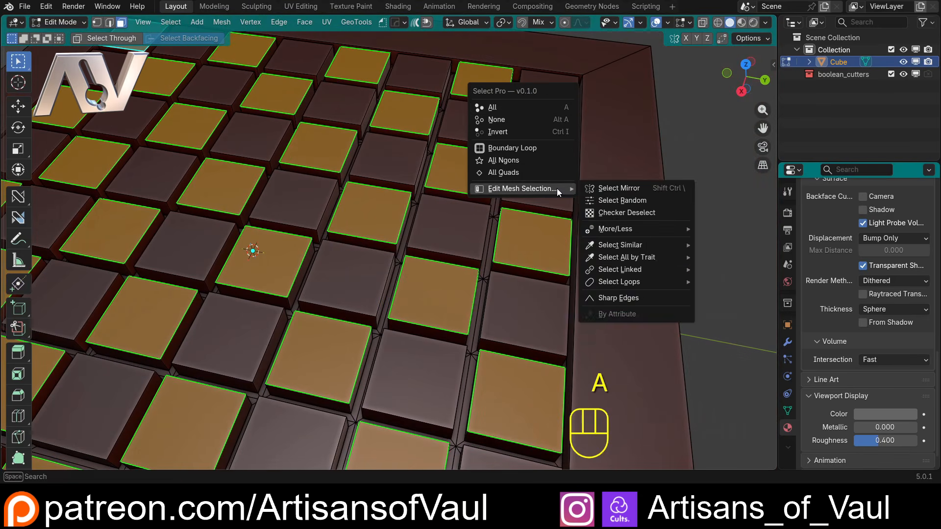
pyautogui.moveTo(507, 190)
pyautogui.moveTo(623, 228)
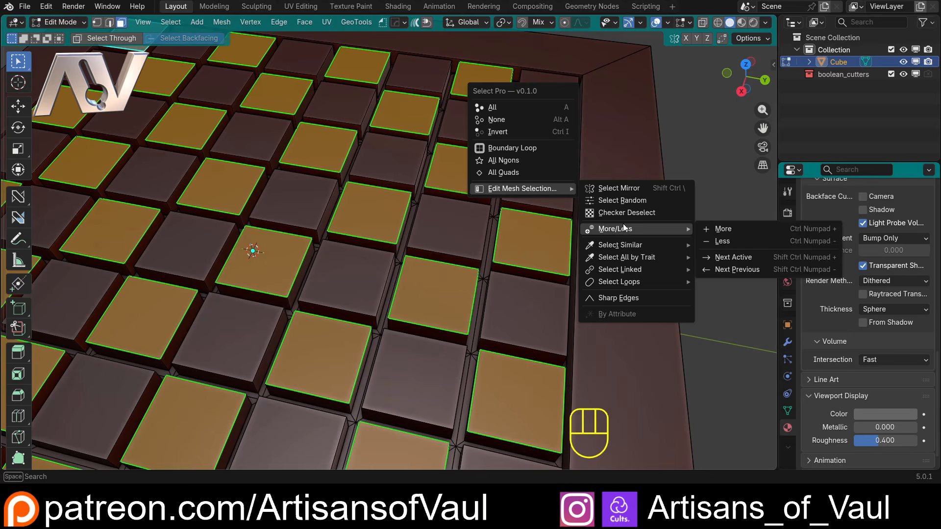
pyautogui.click(745, 230)
# - Add a second material slot to the board and assign the selected raised squares to it
pyautogui.scroll(-2, 433, 196)
pyautogui.moveTo(477, 206); pyautogui.dragTo(500, 198, button='middle')
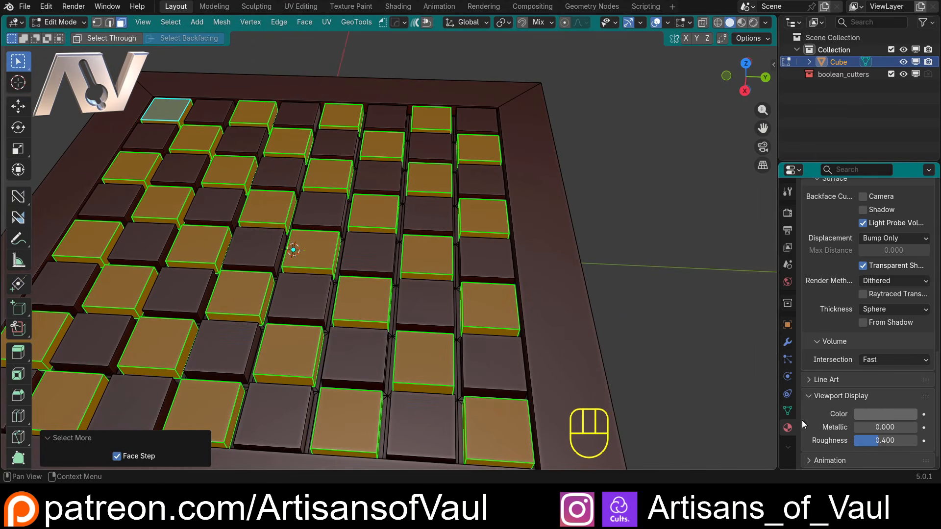
pyautogui.scroll(15, 882, 307)
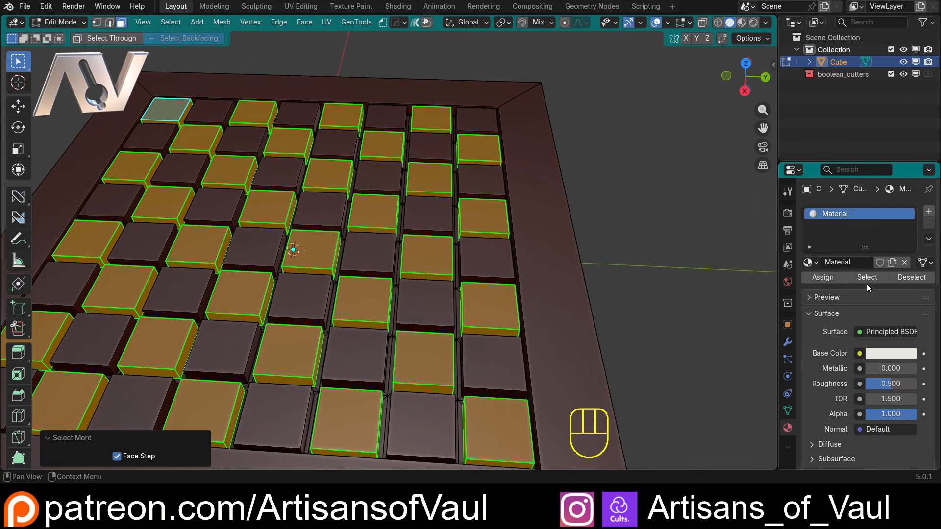
pyautogui.click(928, 211)
pyautogui.click(826, 303)
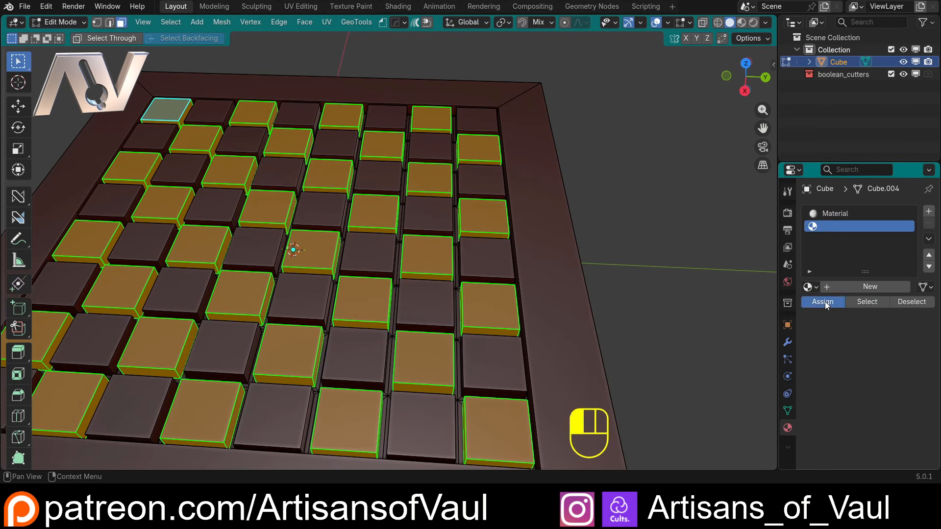
# - Return to Object Mode and deselect the board to inspect its two-tone checker pattern
pyautogui.scroll(-5, 584, 228)
pyautogui.press('Tab')
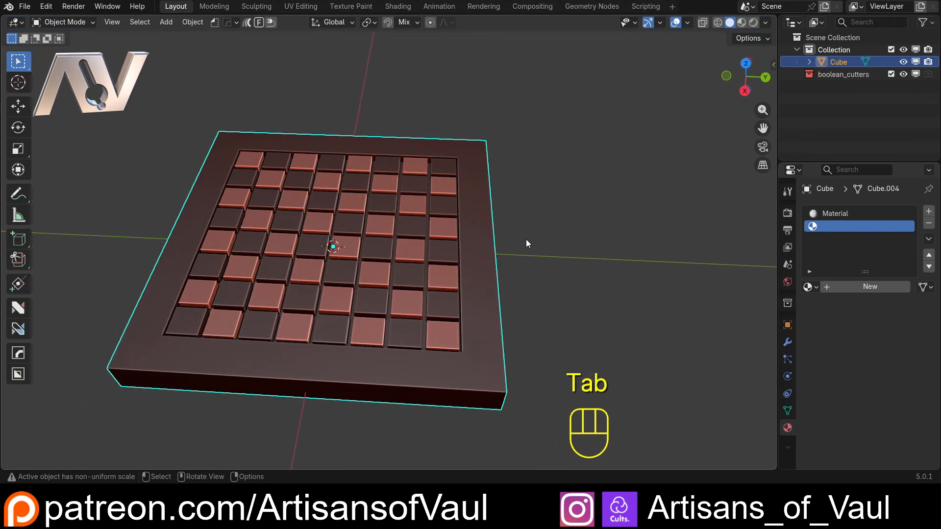
pyautogui.click(525, 239)
pyautogui.moveTo(525, 239); pyautogui.dragTo(422, 255, button='middle')
pyautogui.scroll(4, 469, 184)
pyautogui.scroll(-5, 373, 240)
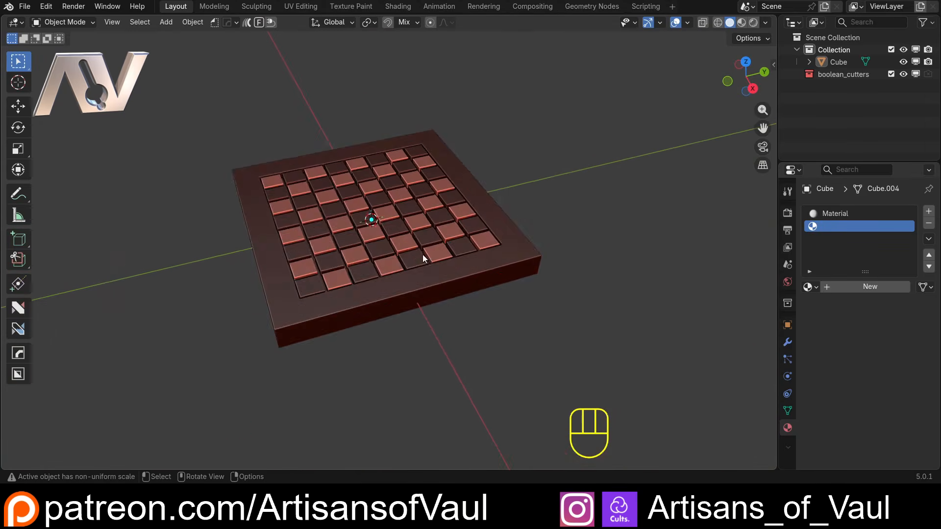
# - Add a Round Cube mesh at the world origin with its arc divisions set to 20
pyautogui.click(423, 254)
pyautogui.scroll(-4, 522, 206)
pyautogui.keyDown('shift'); pyautogui.moveTo(521, 206); pyautogui.dragTo(387, 230, button='middle'); pyautogui.keyUp('shift')
pyautogui.hotkey('shift', 'a')
pyautogui.moveTo(366, 169)
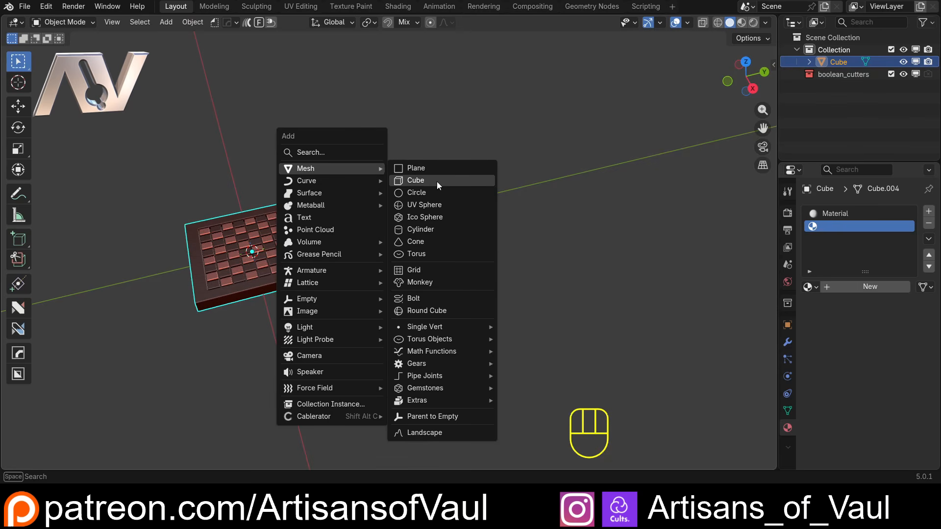
pyautogui.click(424, 310)
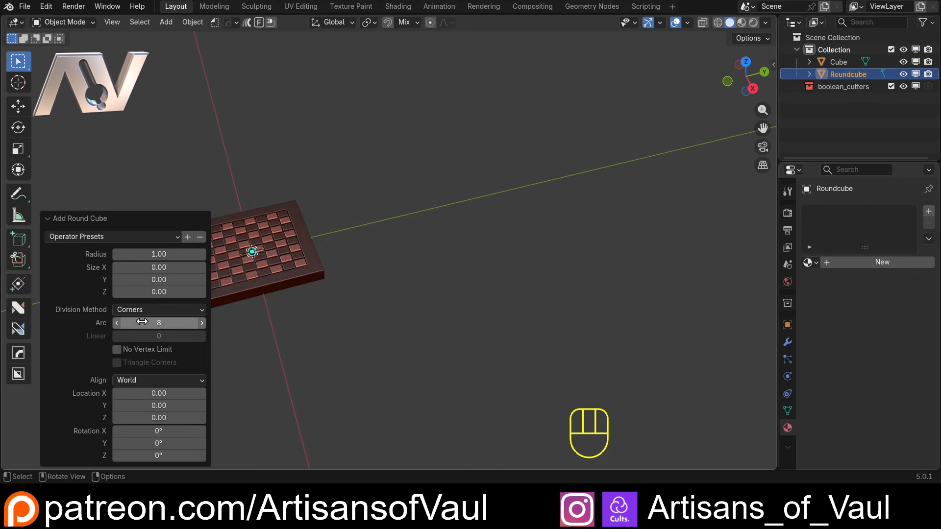
pyautogui.click(168, 324)
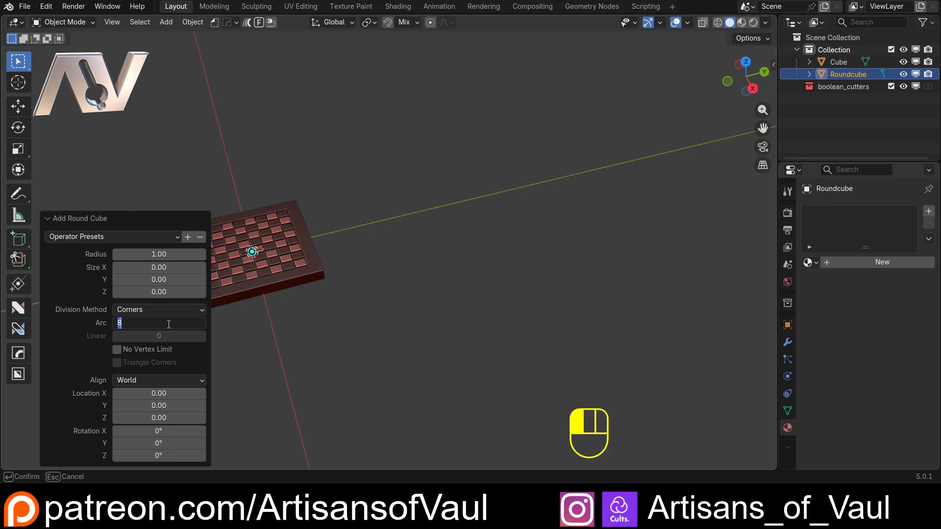
pyautogui.press('Return')
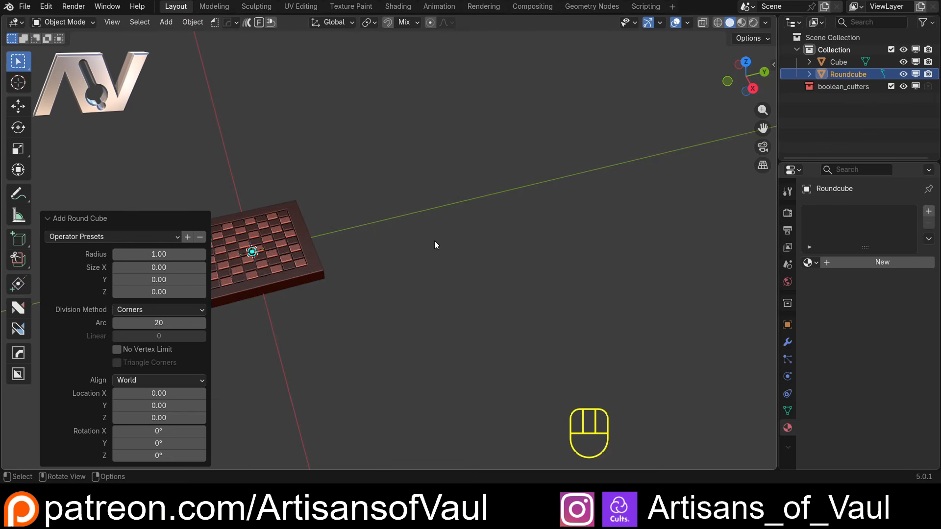
# - Scale the round cube by about 14.55 and move it along Y clear of the board
pyautogui.press('s')
pyautogui.click(644, 152)
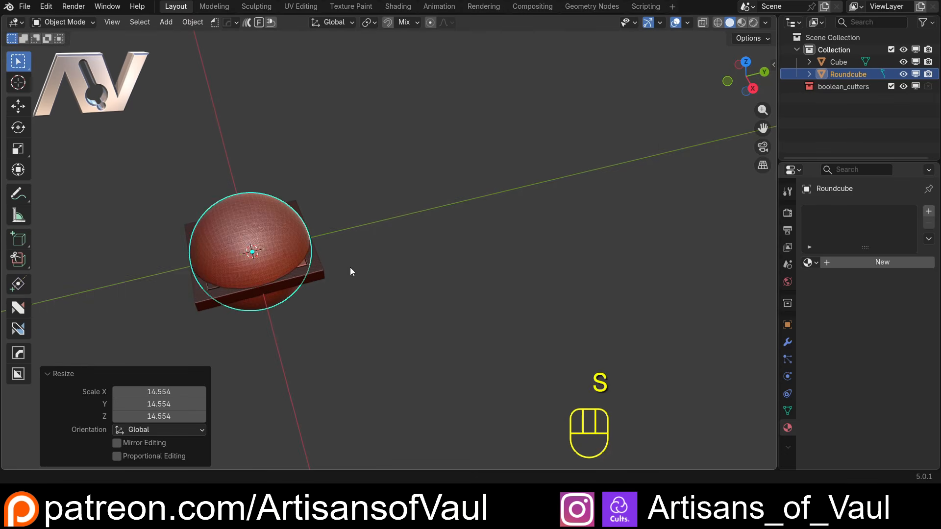
pyautogui.press('g')
pyautogui.press('y')
pyautogui.click(729, 193)
# - Add a cylinder mesh at the world origin with 128 vertices
pyautogui.scroll(2, 358, 262)
pyautogui.keyDown('shift'); pyautogui.moveTo(660, 185); pyautogui.dragTo(327, 196, button='middle'); pyautogui.keyUp('shift')
pyautogui.scroll(-3, 314, 194)
pyautogui.click(279, 192)
pyautogui.hotkey('shift', 'a')
pyautogui.moveTo(308, 199)
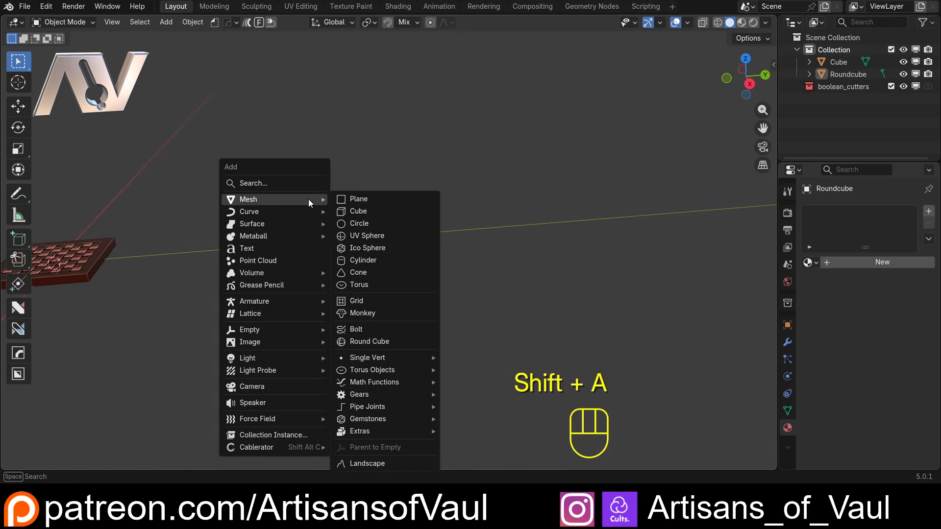
pyautogui.click(360, 262)
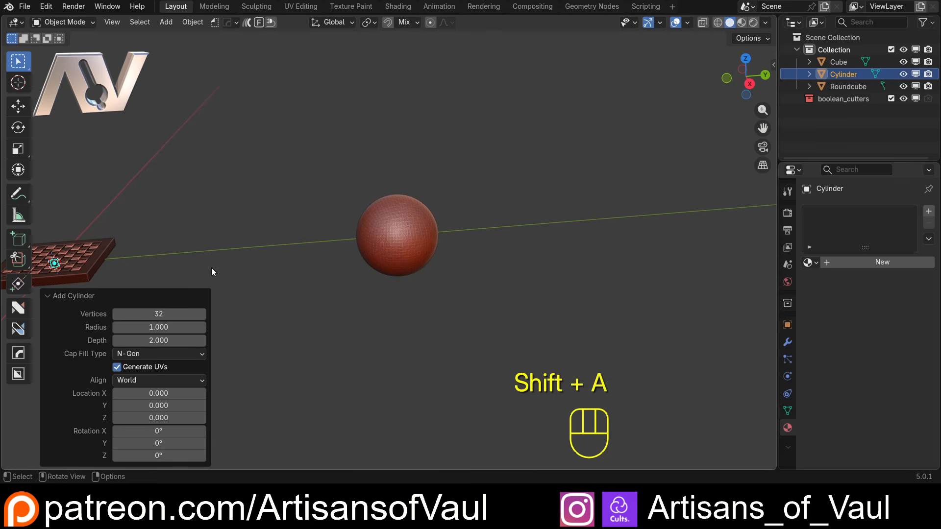
pyautogui.click(171, 317)
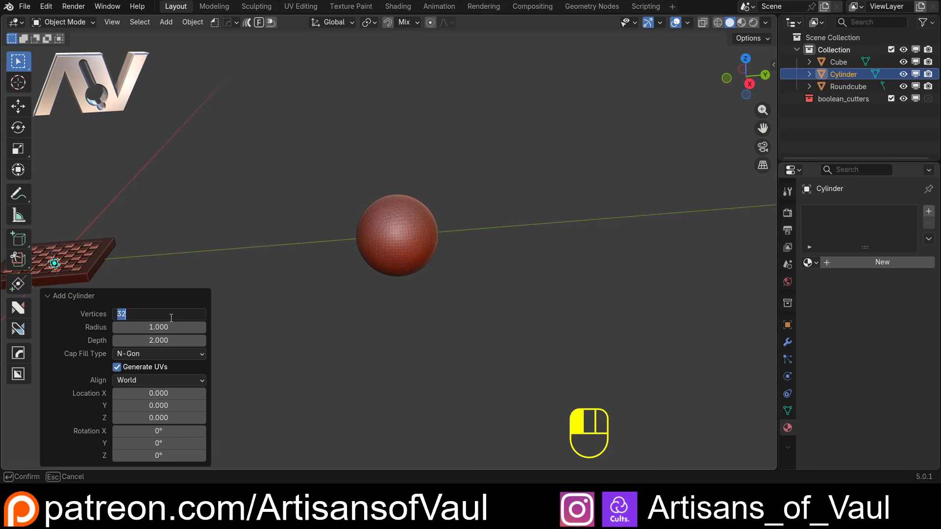
pyautogui.write('128')
pyautogui.press('Return')
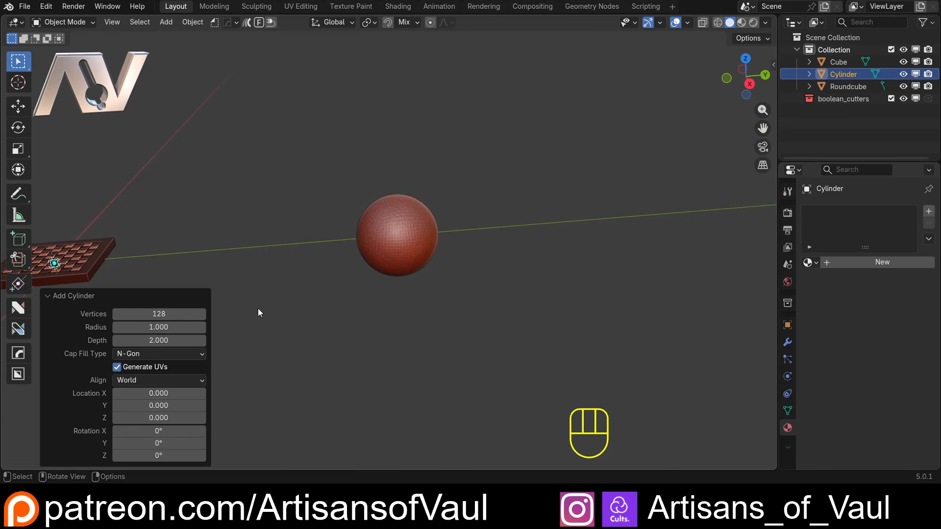
# - Move the cylinder away from the board and centre it above the sphere with the HOps Reset Axis tool
pyautogui.press('g')
pyautogui.click(480, 242)
pyautogui.click(353, 246)
pyautogui.moveTo(352, 246); pyautogui.dragTo(336, 229, button='middle')
pyautogui.press('q')
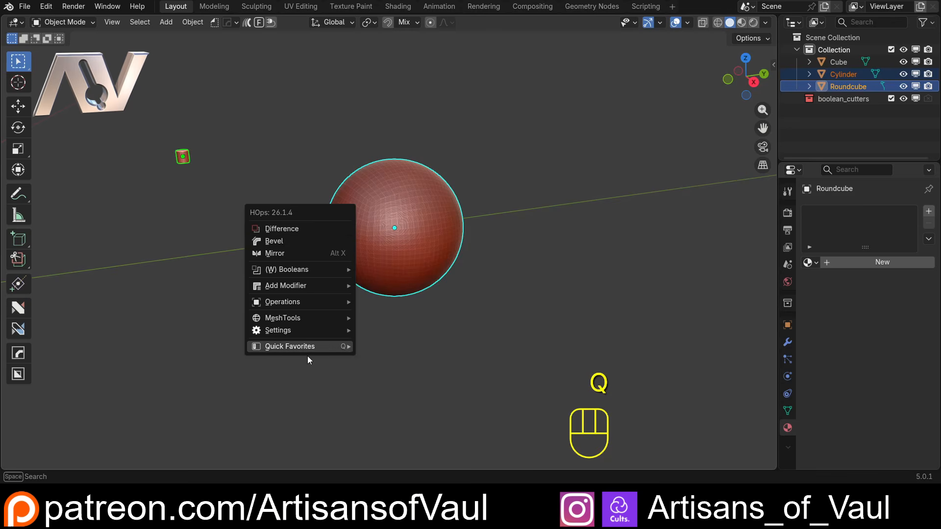
pyautogui.moveTo(308, 356)
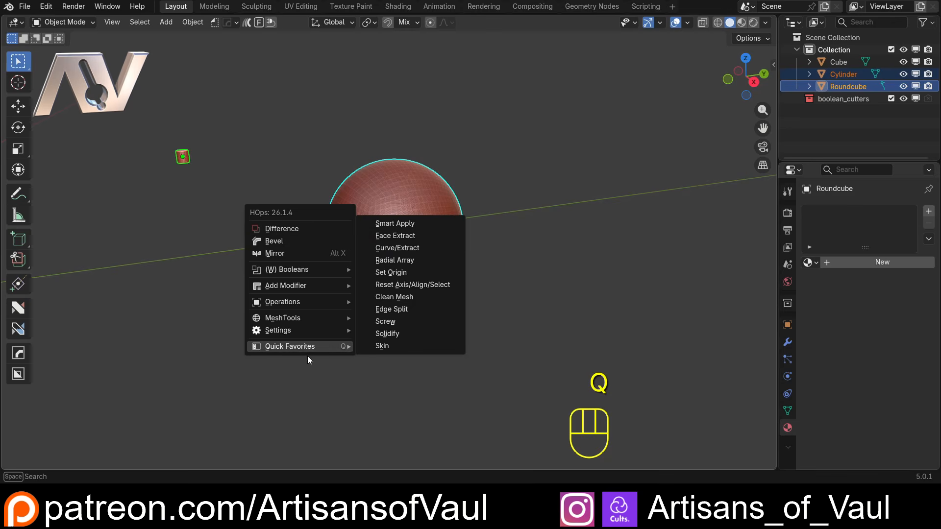
pyautogui.click(412, 284)
pyautogui.moveTo(326, 245); pyautogui.dragTo(291, 226, button='middle')
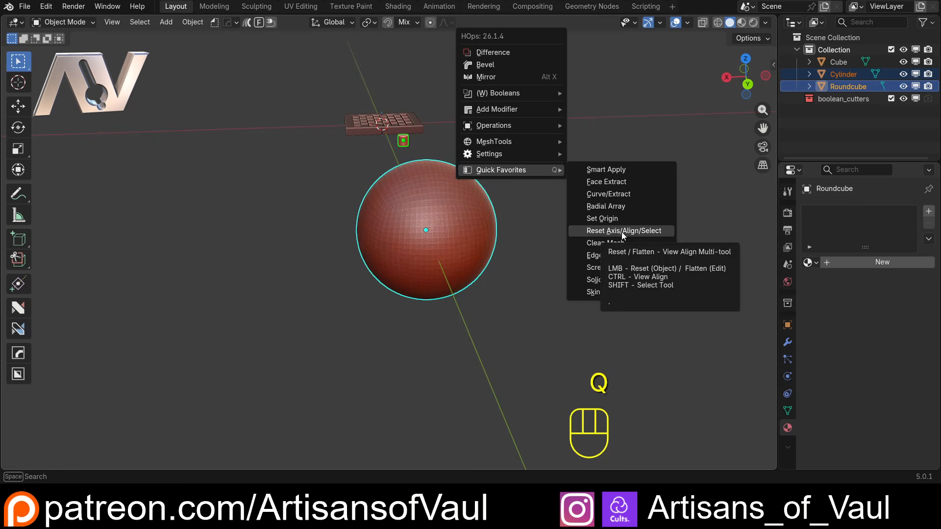
pyautogui.click(623, 235)
pyautogui.moveTo(621, 231); pyautogui.dragTo(478, 157, button='middle')
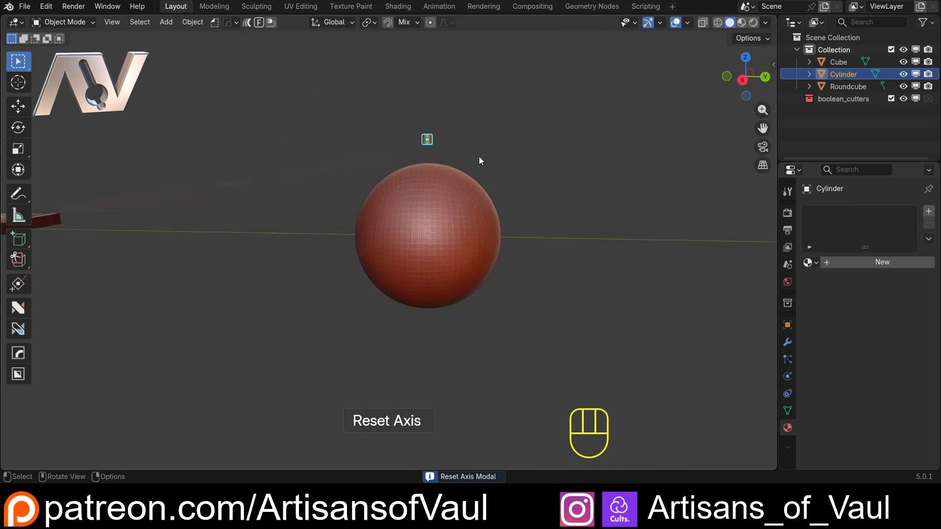
# - Scale the cylinder up by about 4.118, stretch it along Z by about 3.875, and scale it overall by about 1.692
pyautogui.press('s')
pyautogui.click(655, 173)
pyautogui.press('s')
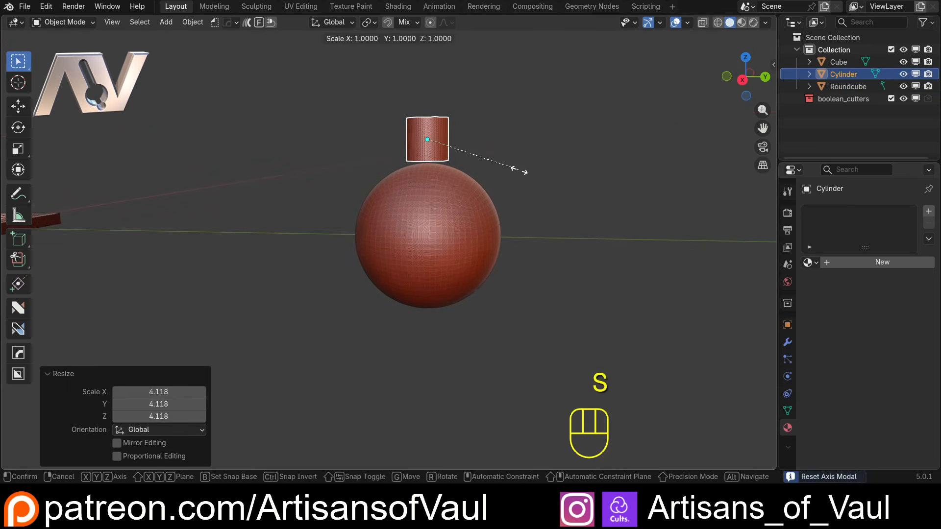
pyautogui.press('z')
pyautogui.click(802, 147)
pyautogui.press('s')
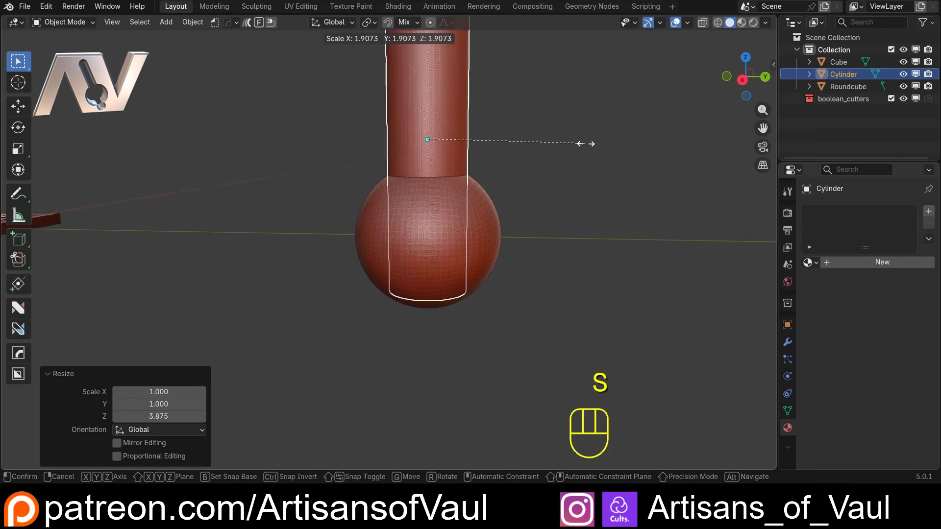
pyautogui.click(567, 145)
# - Duplicate the vertical cylinder, rotate the copy 90°, and move it about -27.35 along Y and -18.99 along Z into the sphere's side
pyautogui.press('KP_1')
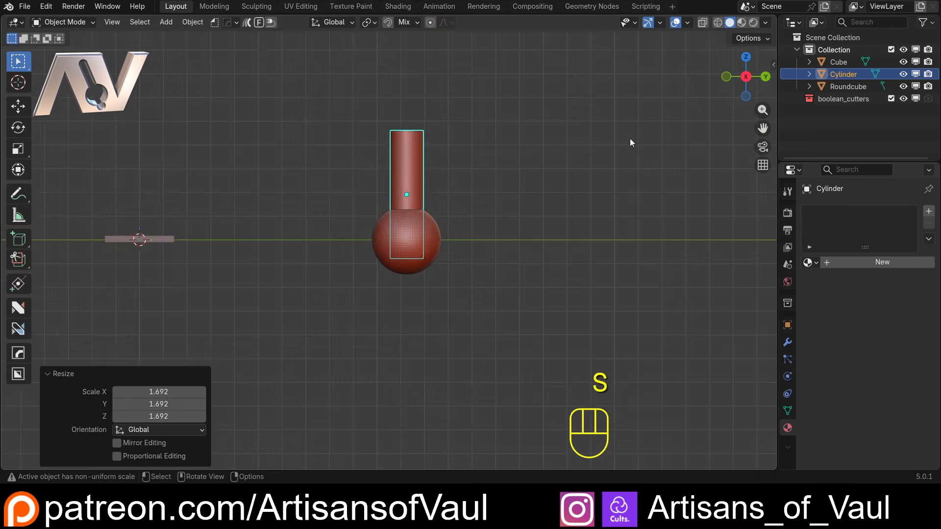
pyautogui.scroll(3, 493, 187)
pyautogui.click(432, 145)
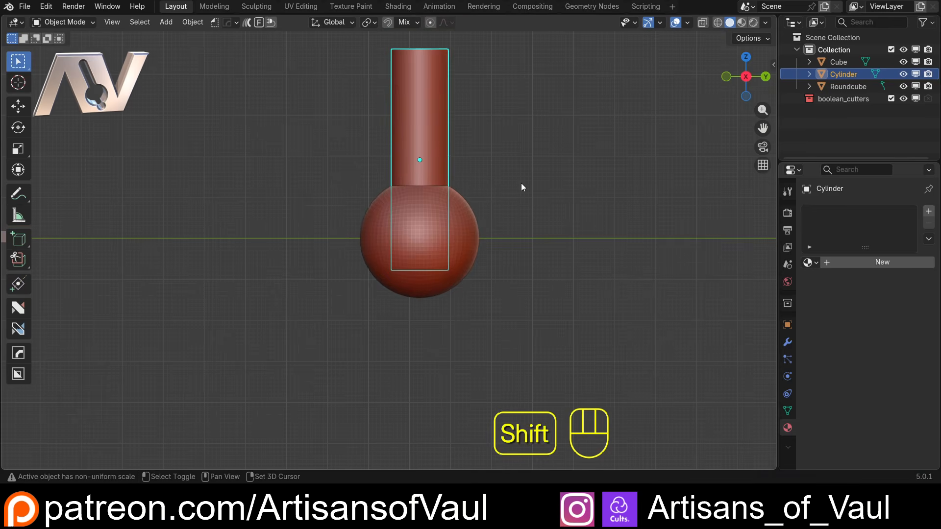
pyautogui.hotkey('shift', 'd')
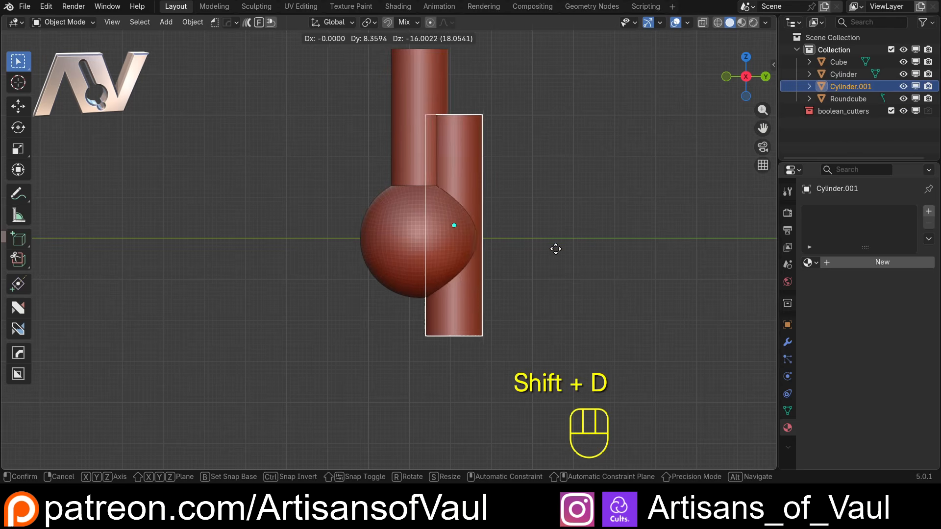
pyautogui.press('r')
pyautogui.press('KP_9')
pyautogui.press('KP_0')
pyautogui.press('KP_Enter')
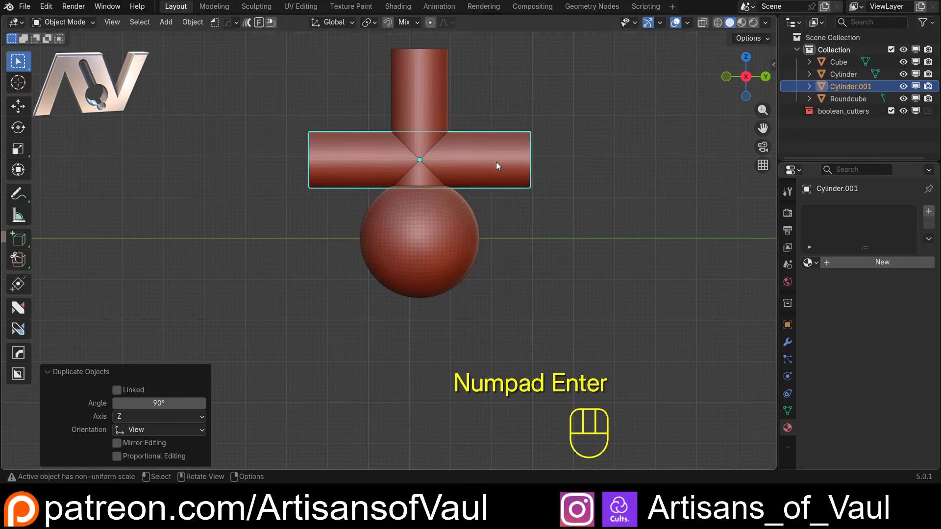
pyautogui.press('g')
pyautogui.click(385, 239)
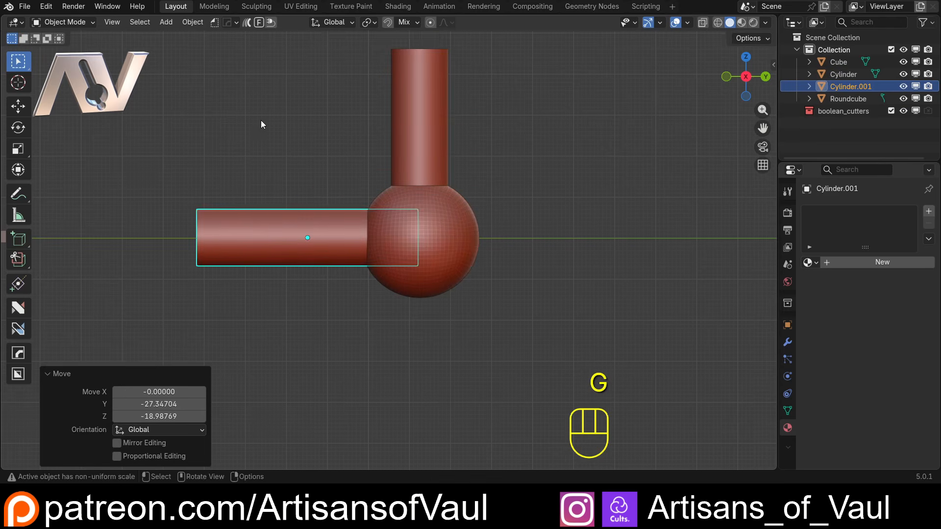
# - Join the vertical cylinder to the sphere with a Boolean Union, using the cylinder as the cutter
pyautogui.moveTo(261, 120); pyautogui.dragTo(421, 243, button='middle')
pyautogui.scroll(3, 336, 160)
pyautogui.scroll(3, 484, 242)
pyautogui.moveTo(484, 242); pyautogui.dragTo(389, 200, button='middle')
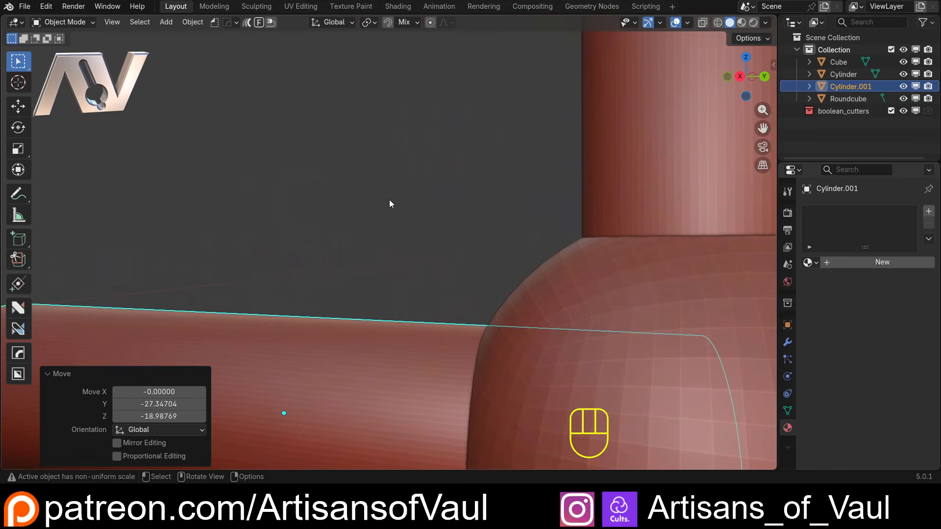
pyautogui.scroll(-6, 390, 199)
pyautogui.keyDown('shift'); pyautogui.moveTo(485, 186); pyautogui.dragTo(431, 216, button='middle'); pyautogui.keyUp('shift')
pyautogui.scroll(3, 436, 230)
pyautogui.click(447, 267)
pyautogui.moveTo(465, 277); pyautogui.dragTo(443, 331, button='middle')
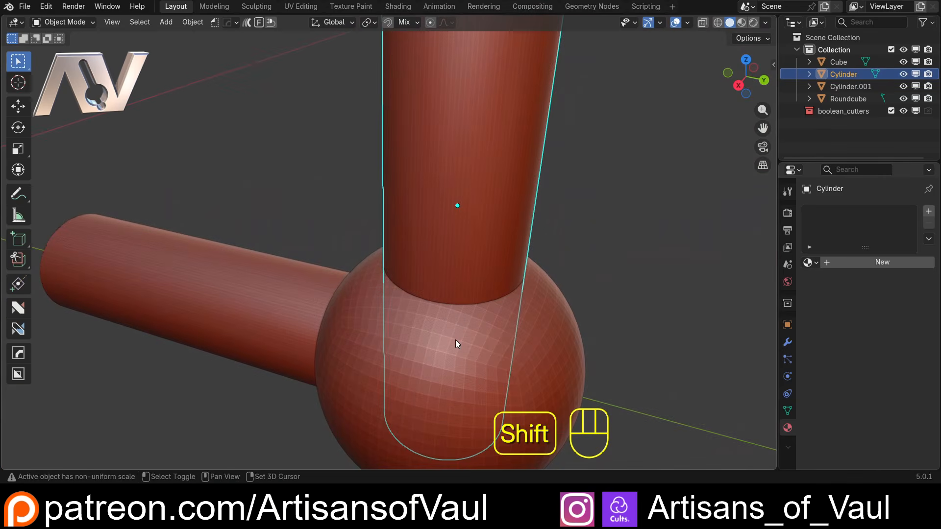
pyautogui.keyDown('shift'); pyautogui.click(455, 339); pyautogui.keyUp('shift')
pyautogui.press('ctrl+KP_Add')
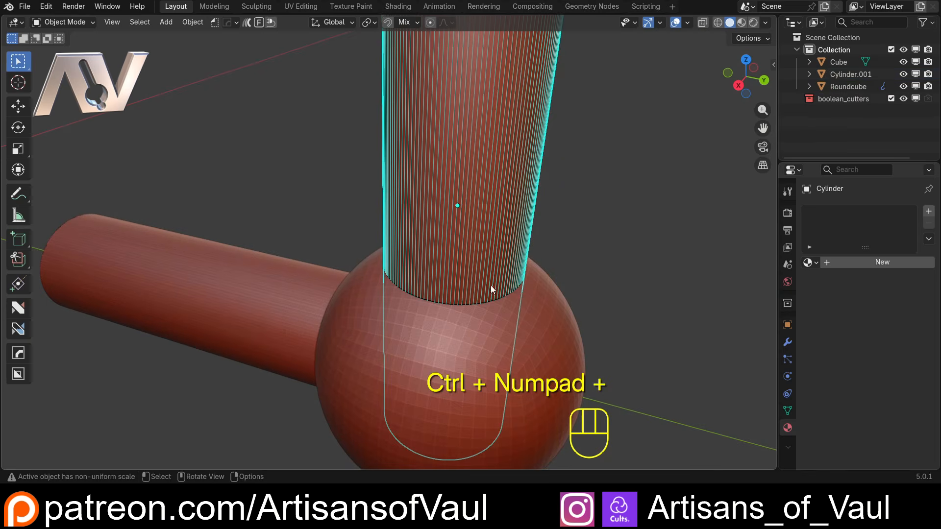
# - Set the solver of the sphere's Union modifier to Exact
pyautogui.click(788, 342)
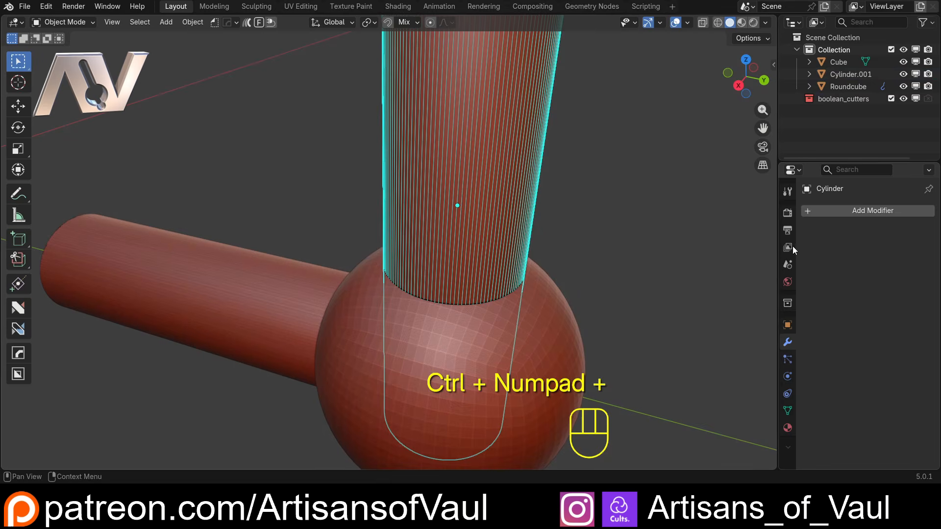
pyautogui.click(507, 331)
pyautogui.click(854, 261)
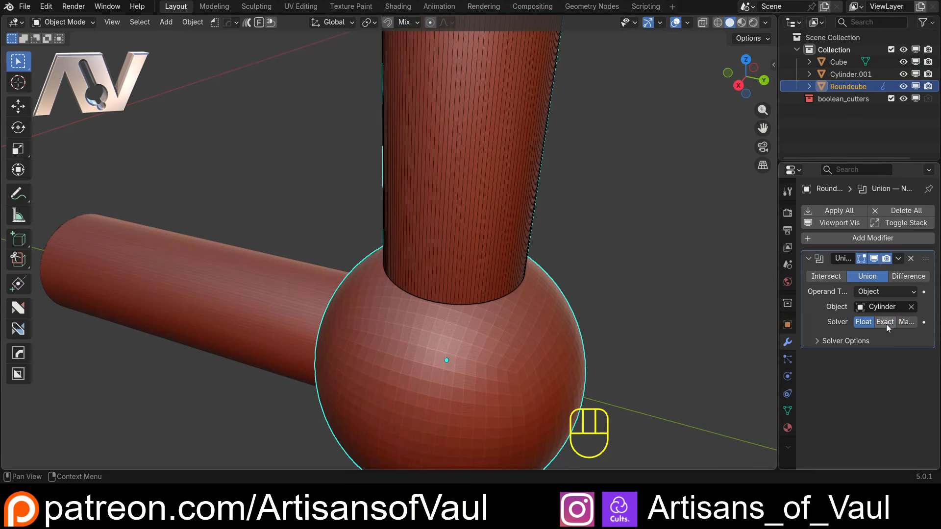
pyautogui.click(887, 324)
# - Hide the vertical cutter cylinder and apply the sphere's Union modifier
pyautogui.click(525, 249)
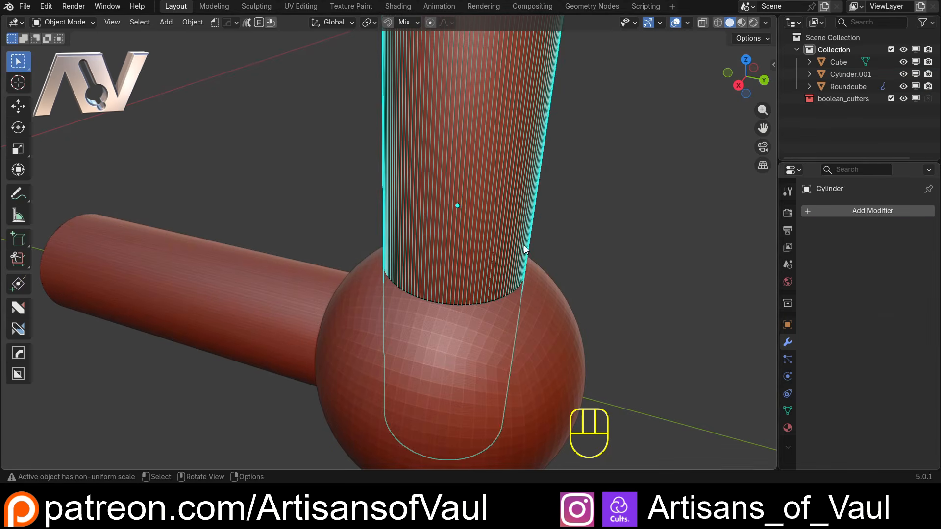
pyautogui.press('h')
pyautogui.scroll(3, 434, 308)
pyautogui.keyDown('shift'); pyautogui.moveTo(434, 309); pyautogui.dragTo(412, 274, button='middle'); pyautogui.keyUp('shift')
pyautogui.scroll(2, 412, 274)
pyautogui.click(452, 263)
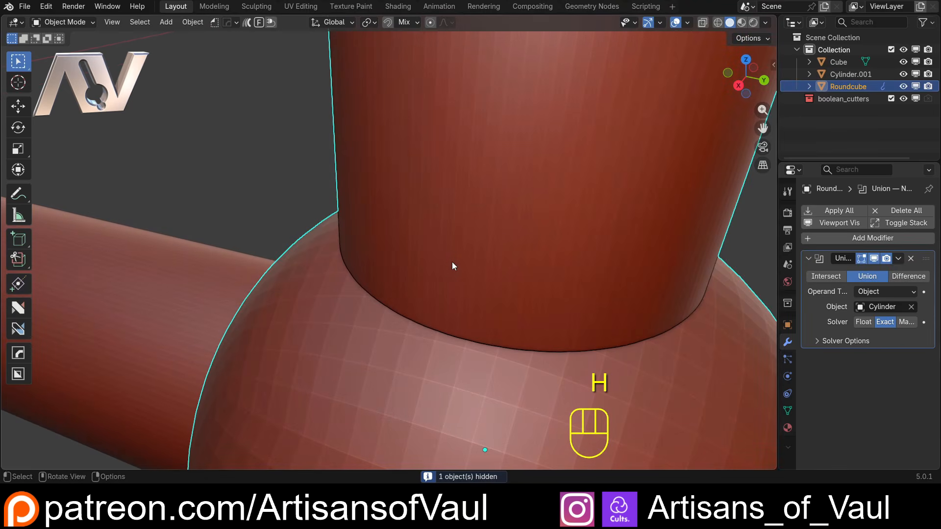
pyautogui.click(899, 258)
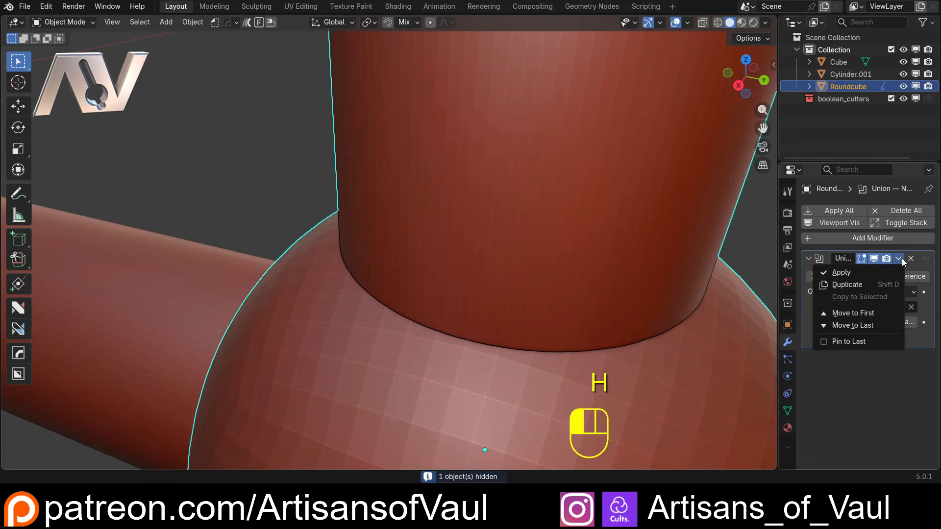
pyautogui.click(870, 271)
pyautogui.moveTo(552, 316); pyautogui.dragTo(430, 274, button='middle')
# - In Edit Mode, select one edge on the cylinder-sphere seam and extend it around the joint with Select Pro's Contiguous Path
pyautogui.press('Tab')
pyautogui.scroll(3, 429, 278)
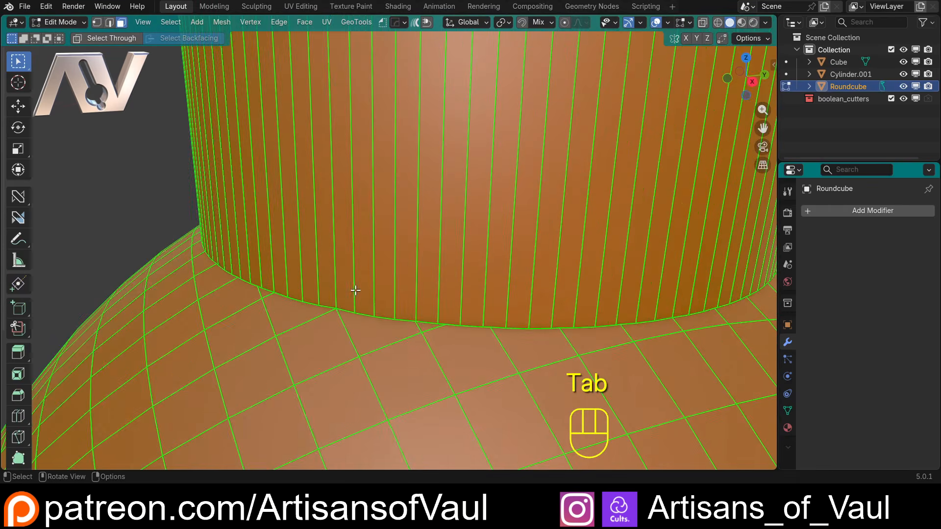
pyautogui.click(385, 314)
pyautogui.press('2')
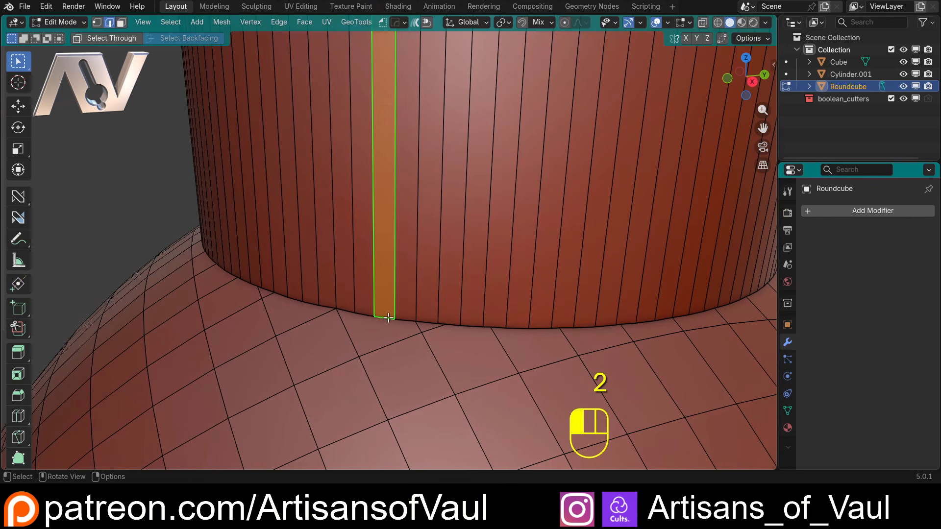
pyautogui.click(386, 318)
pyautogui.scroll(-3, 463, 279)
pyautogui.press('a')
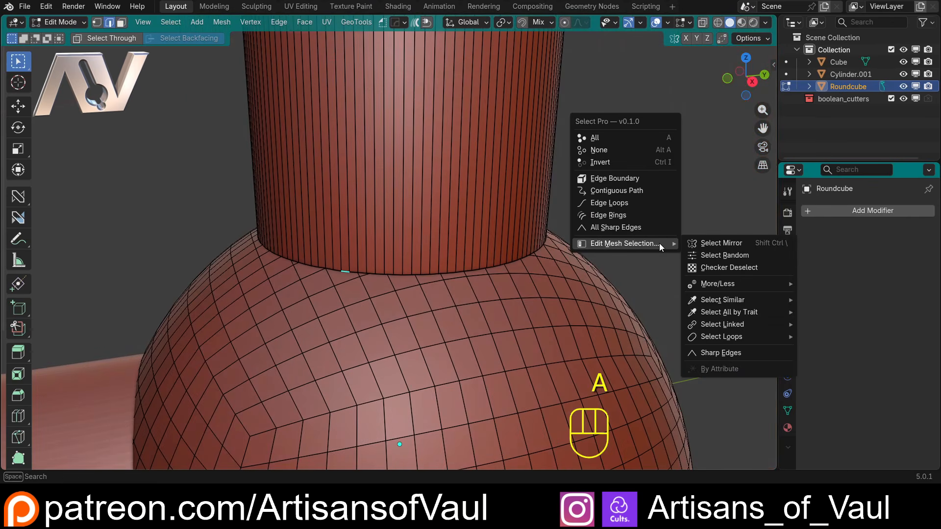
pyautogui.click(616, 190)
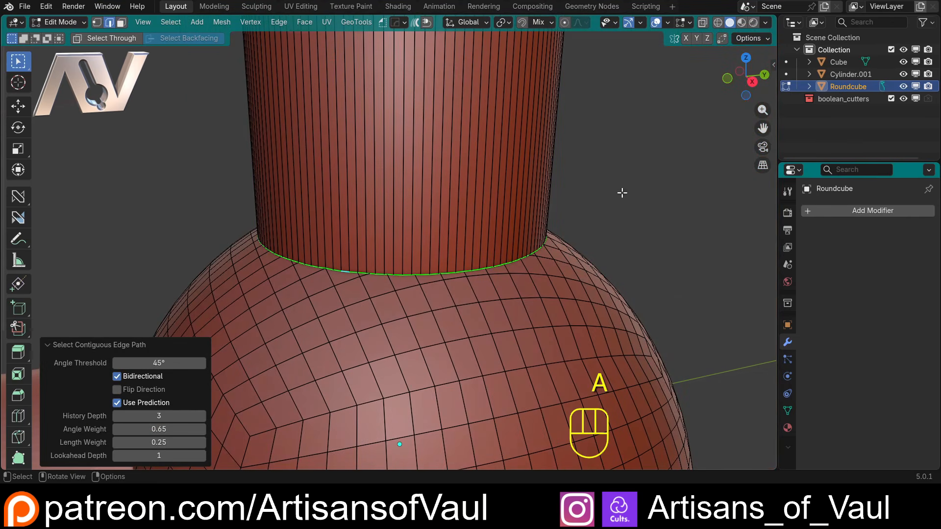
# - Examine the selected seam path from several sides of the joint
pyautogui.moveTo(419, 256); pyautogui.dragTo(238, 261, button='middle')
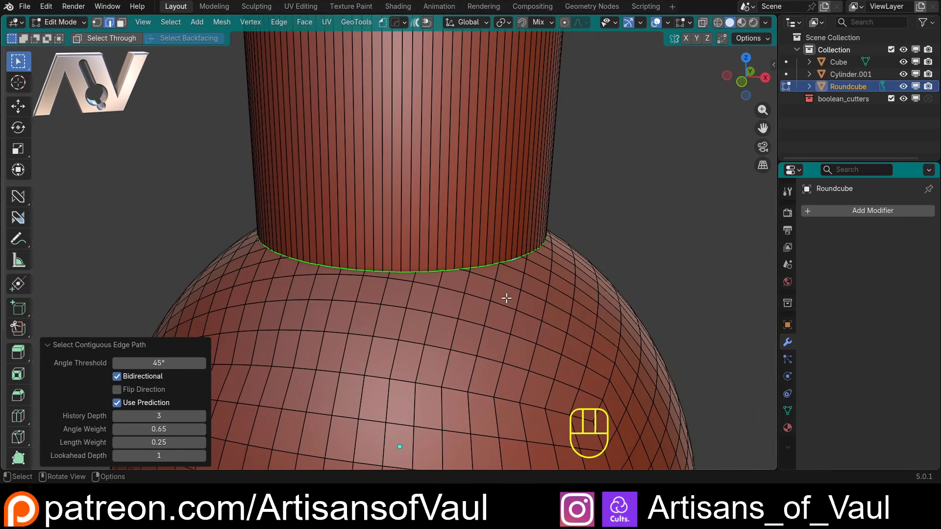
pyautogui.moveTo(506, 298); pyautogui.dragTo(389, 286, button='middle')
pyautogui.scroll(2, 389, 285)
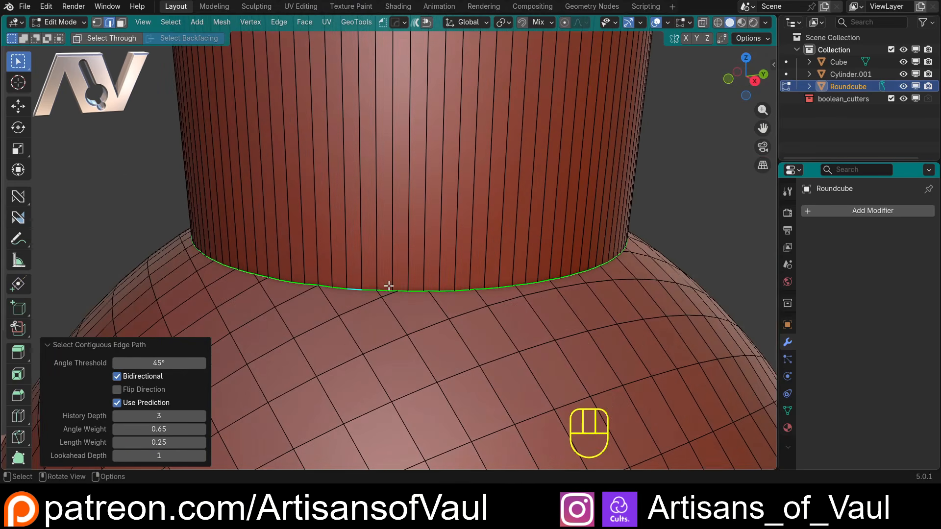
pyautogui.scroll(-4, 691, 319)
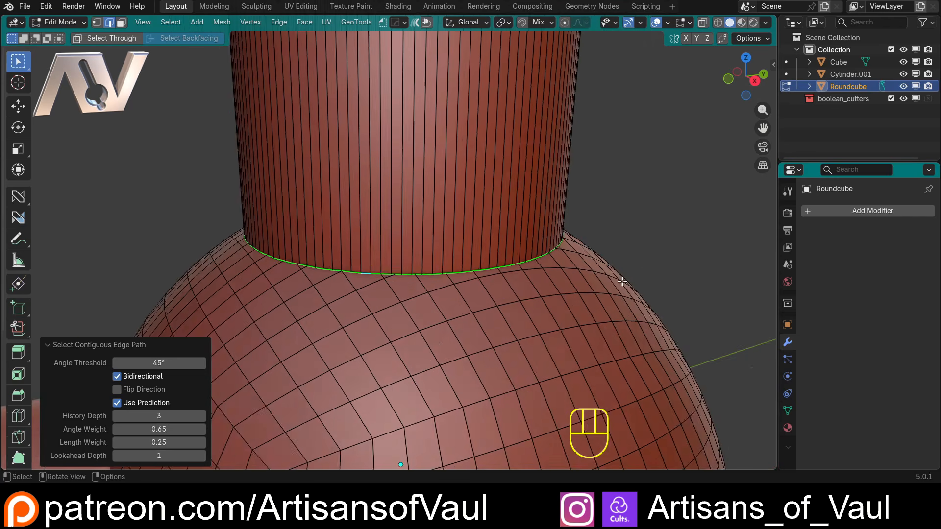
pyautogui.moveTo(568, 256); pyautogui.dragTo(391, 259, button='middle')
pyautogui.scroll(3, 306, 201)
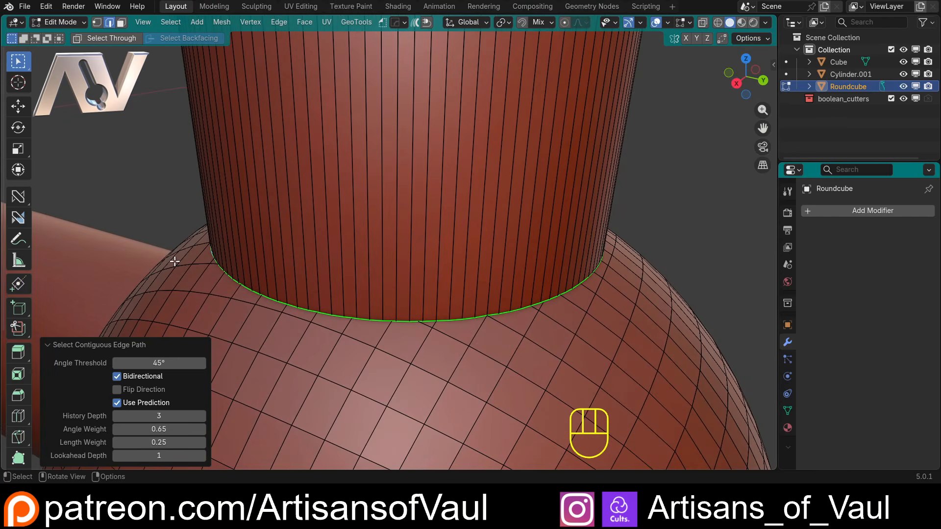
pyautogui.scroll(-3, 569, 291)
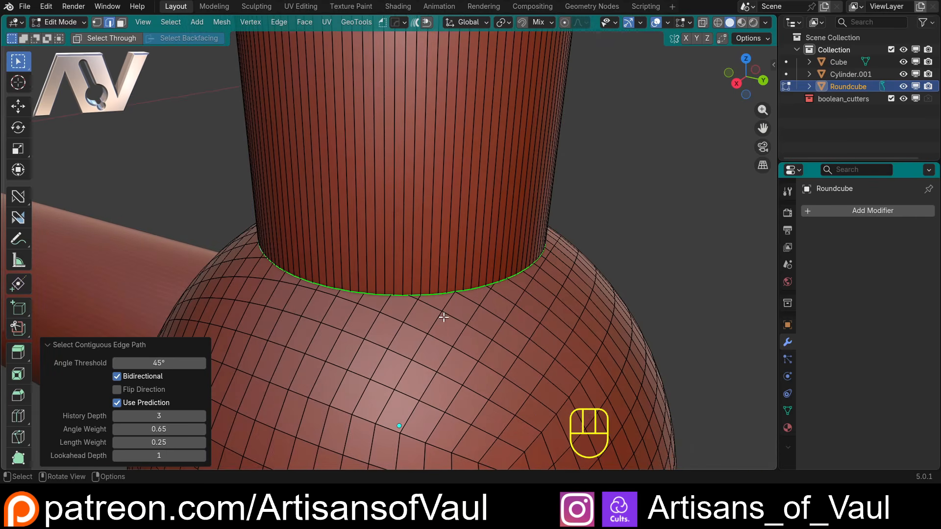
pyautogui.moveTo(333, 288); pyautogui.dragTo(374, 263, button='middle')
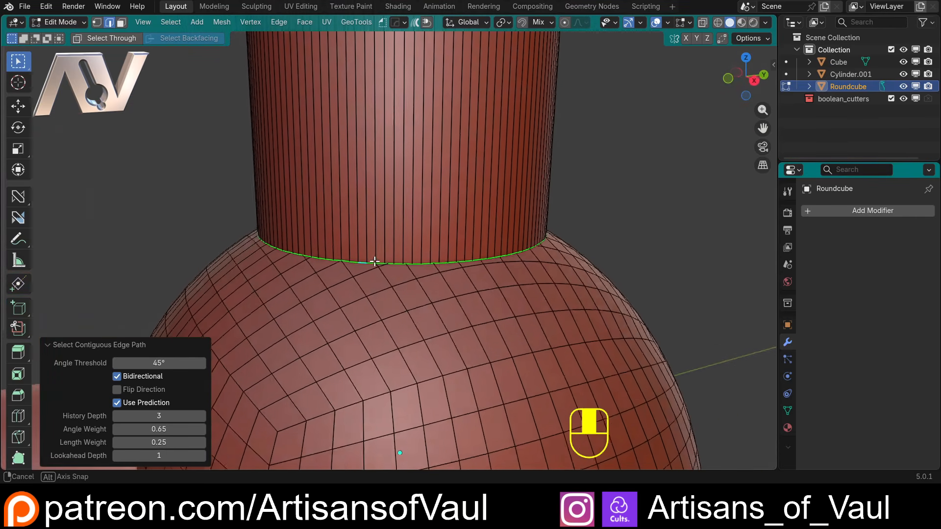
pyautogui.scroll(3, 385, 261)
pyautogui.moveTo(474, 275); pyautogui.dragTo(521, 321, button='middle')
pyautogui.keyDown('shift'); pyautogui.moveTo(445, 326); pyautogui.dragTo(585, 222, button='middle'); pyautogui.keyUp('shift')
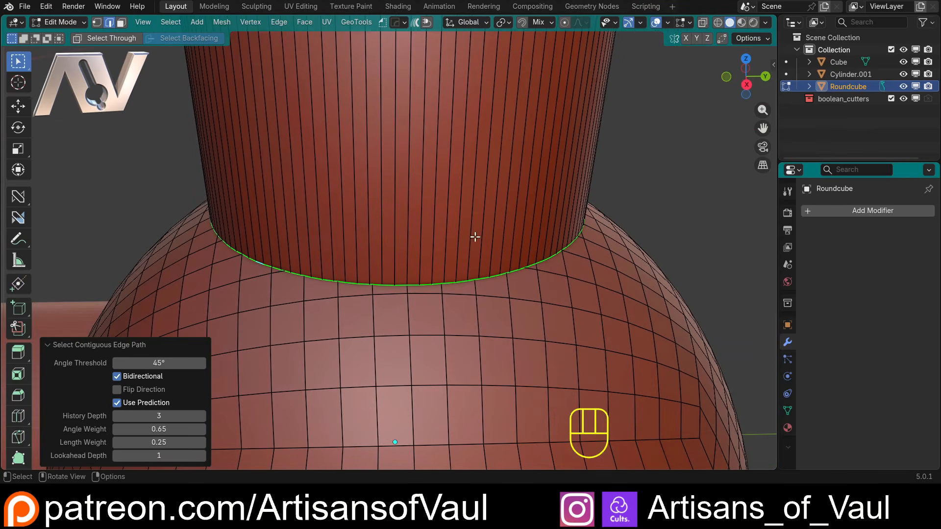
# - Apply a MESHmachine Offset Cut to the selected seam with a width of about 0.3331
pyautogui.press('a')
pyautogui.press('y')
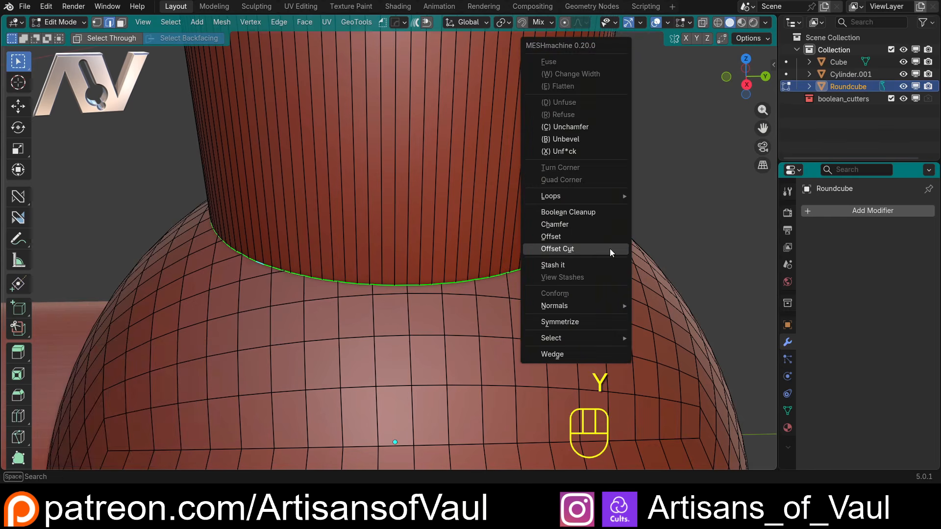
pyautogui.click(595, 249)
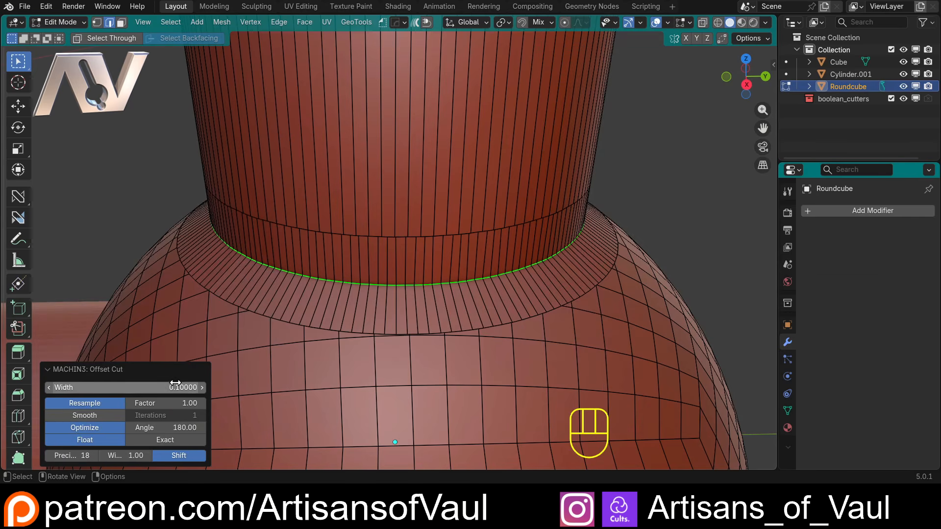
pyautogui.moveTo(98, 388); pyautogui.dragTo(186, 387)
pyautogui.scroll(-4, 384, 269)
pyautogui.scroll(3, 384, 271)
# - Bevel the seam loop by about 0.321 with 12 segments, then return to Object Mode and deselect the object
pyautogui.hotkey('ctrl', 'b')
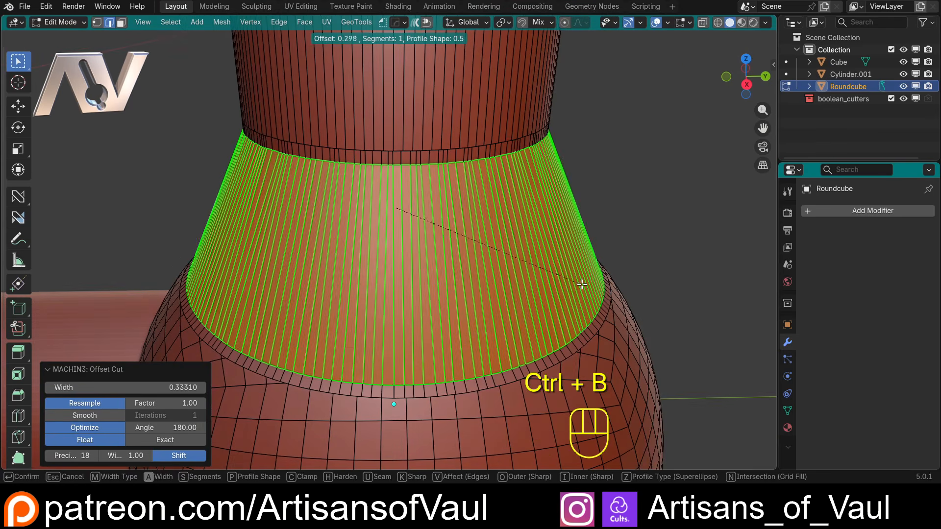
pyautogui.scroll(11, 583, 284)
pyautogui.click(588, 285)
pyautogui.scroll(-5, 564, 281)
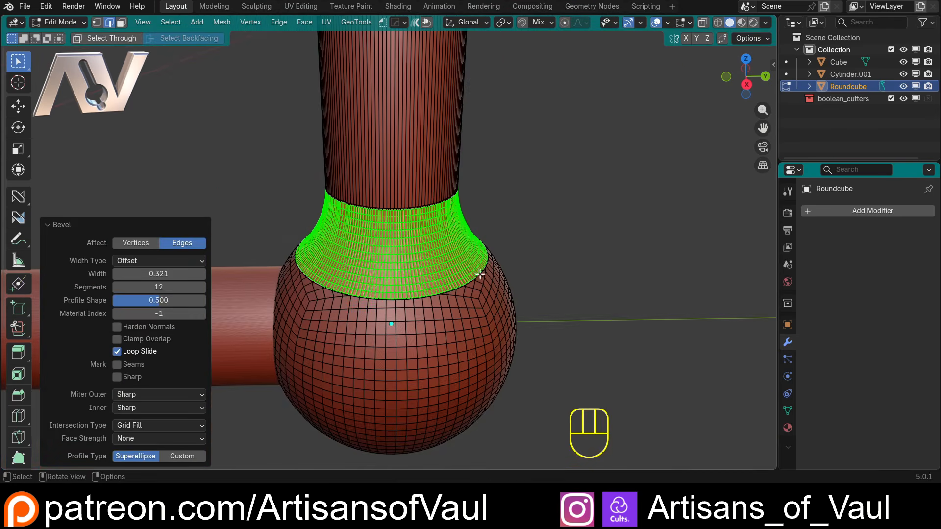
pyautogui.scroll(1, 500, 284)
pyautogui.press('Tab')
pyautogui.scroll(-4, 540, 279)
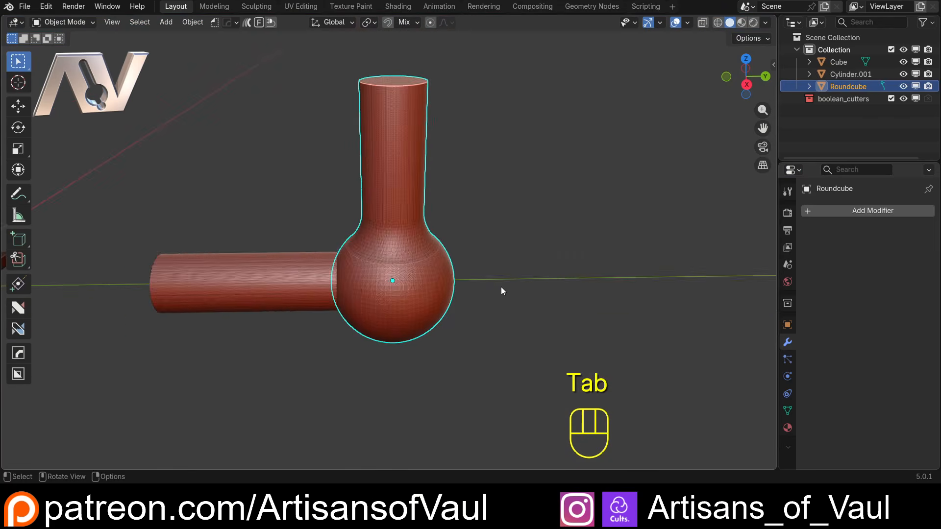
pyautogui.moveTo(357, 264)
pyautogui.mouseDown(button='middle')
pyautogui.moveTo(390, 265)
pyautogui.moveTo(357, 275)
pyautogui.mouseUp(button='middle')
pyautogui.click(457, 255)
pyautogui.scroll(-4, 402, 263)
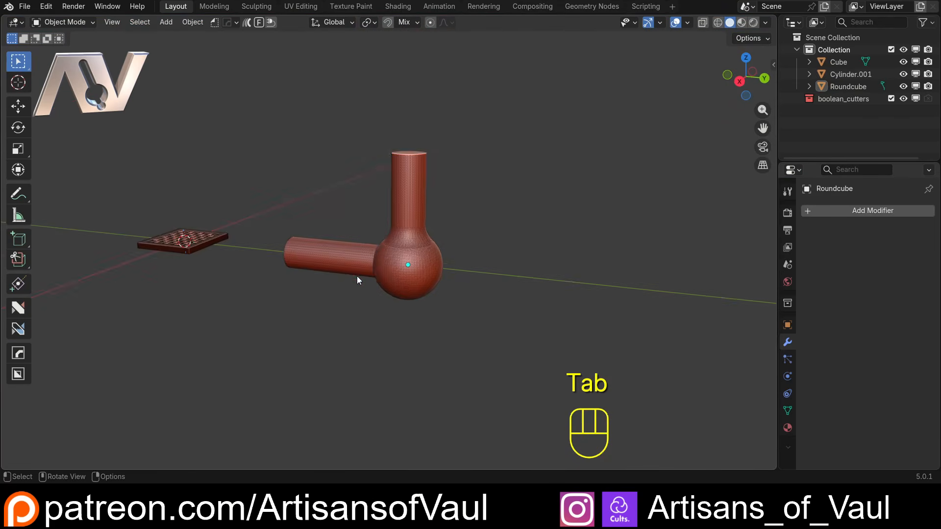
# - In Edit Mode on the sphere-and-cylinder object, select the bevel's upper edge loop around the cylinder with Select Pro's Contiguous Path
pyautogui.click(386, 272)
pyautogui.press('Tab')
pyautogui.scroll(10, 343, 270)
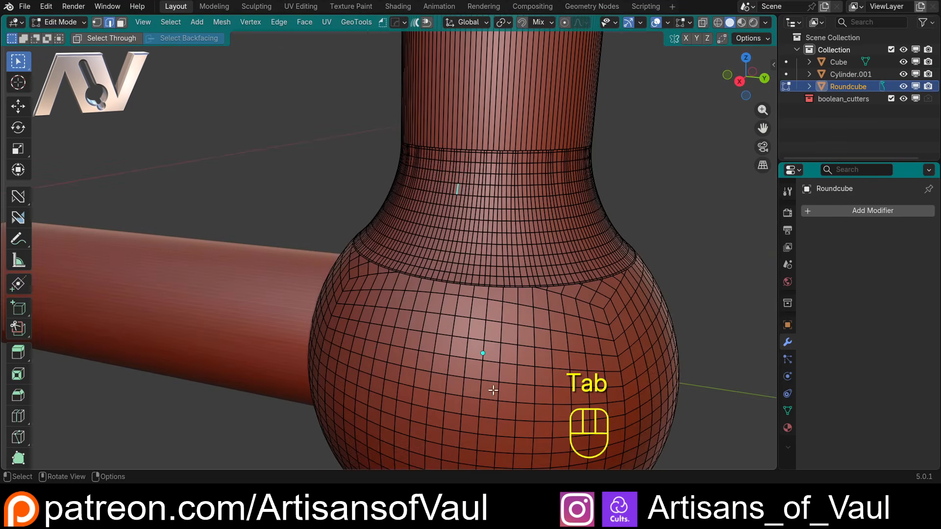
pyautogui.moveTo(493, 390); pyautogui.dragTo(512, 364, button='middle')
pyautogui.moveTo(401, 301); pyautogui.dragTo(512, 296, button='middle')
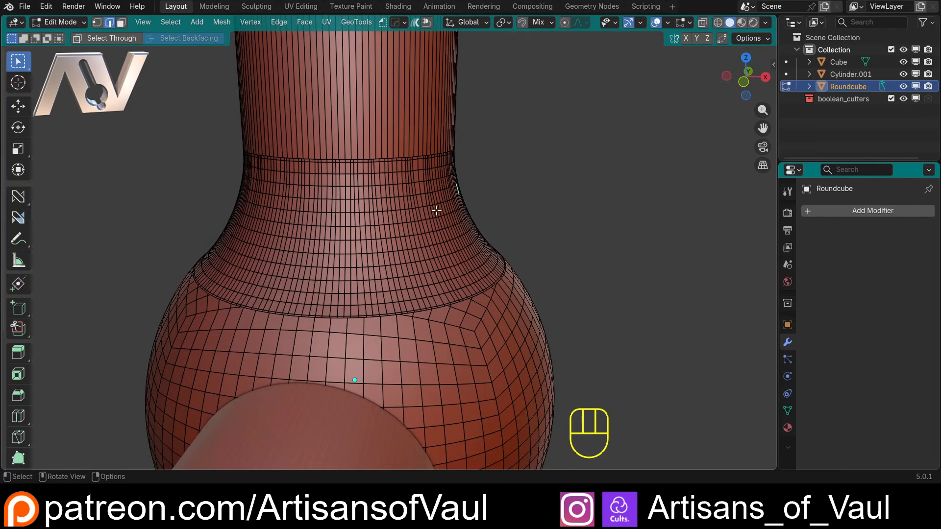
pyautogui.moveTo(455, 219); pyautogui.dragTo(392, 181, button='middle')
pyautogui.scroll(2, 392, 181)
pyautogui.keyDown('shift'); pyautogui.moveTo(392, 147); pyautogui.dragTo(374, 229, button='middle'); pyautogui.keyUp('shift')
pyautogui.scroll(2, 374, 228)
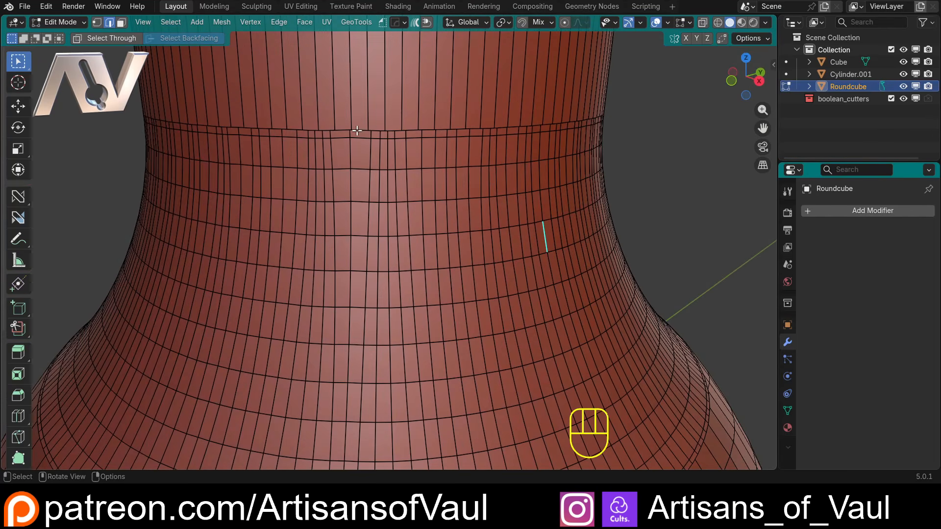
pyautogui.click(359, 129)
pyautogui.press('a')
pyautogui.click(358, 128)
# - Add the bevel's lower edge loop, where it meets the sphere, to the selection with Contiguous Path
pyautogui.scroll(-3, 359, 128)
pyautogui.keyDown('shift'); pyautogui.moveTo(385, 259); pyautogui.dragTo(392, 297, button='middle'); pyautogui.keyUp('shift')
pyautogui.scroll(3, 392, 297)
pyautogui.scroll(-3, 385, 292)
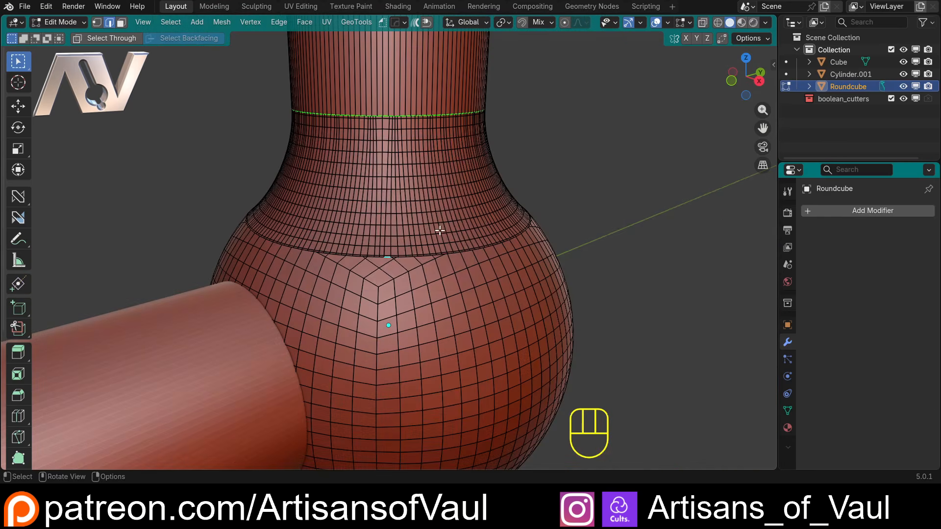
pyautogui.press('a')
pyautogui.click(452, 214)
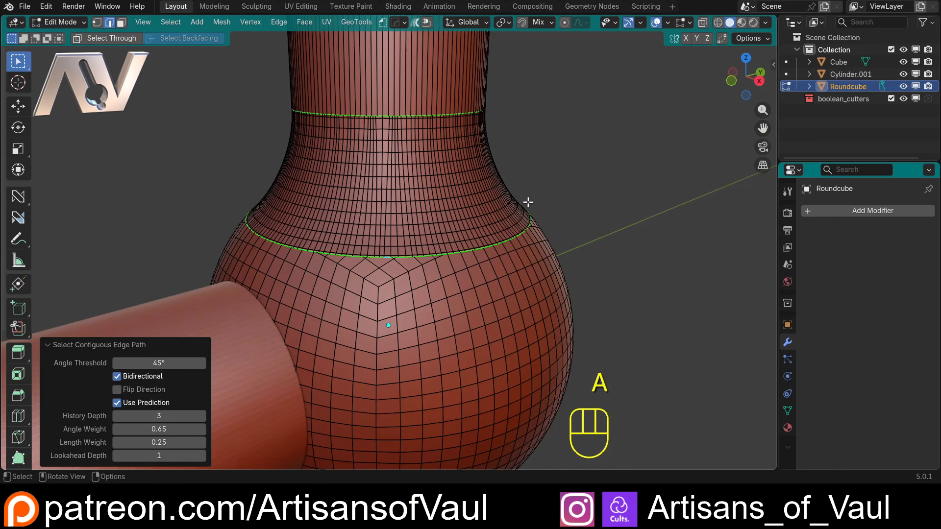
# - Convert the two loops into a region selection with Loop Inner-Region and enable Select Bigger to pick the bevel band between them
pyautogui.press('a')
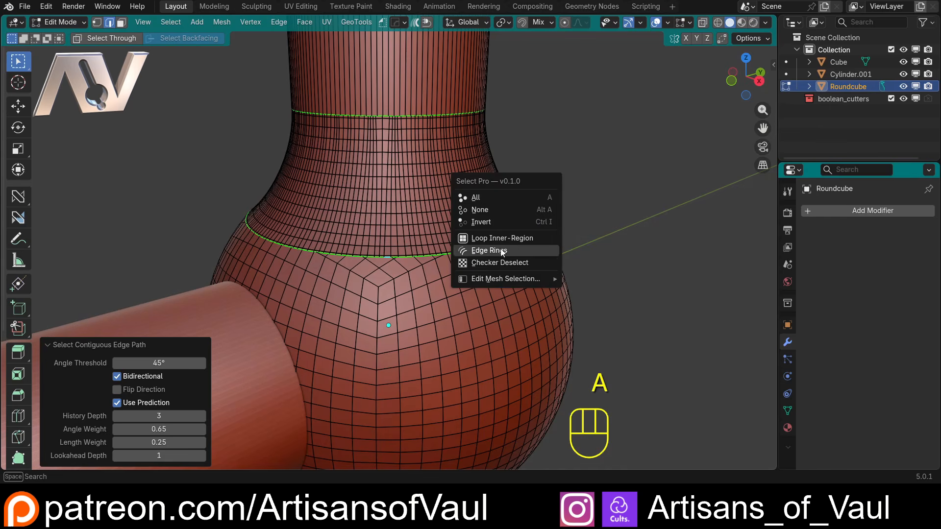
pyautogui.click(524, 238)
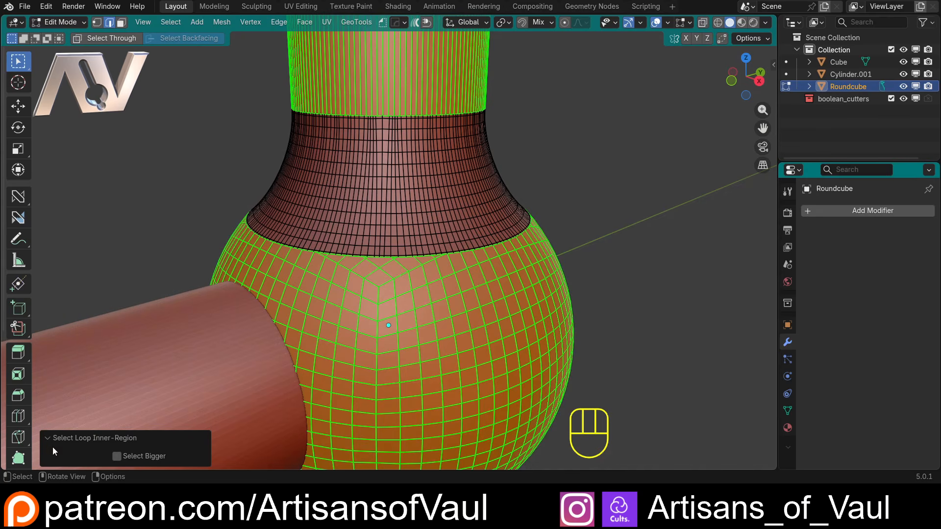
pyautogui.click(117, 457)
# - Apply HOps Panel Face to the selected bevel band at a depth of about -0.086, then return to Object Mode and deselect the object
pyautogui.scroll(2, 456, 174)
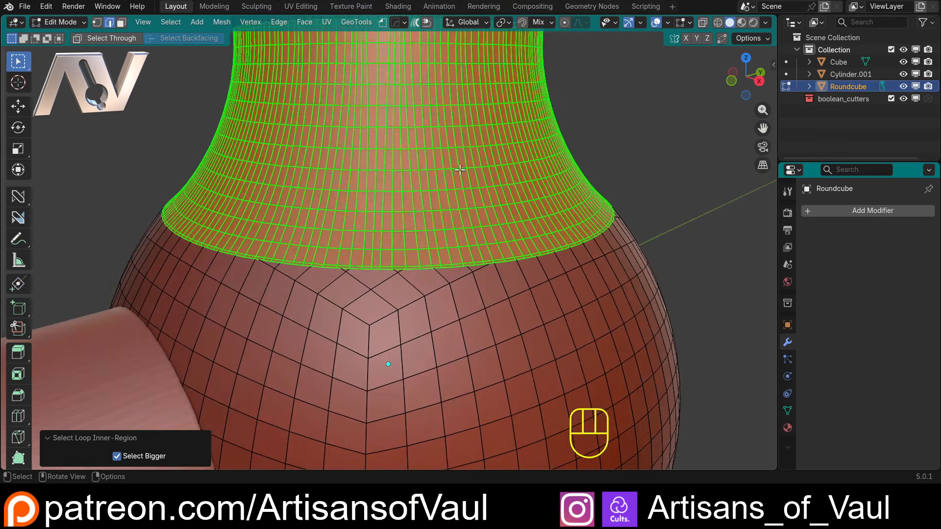
pyautogui.keyDown('shift'); pyautogui.moveTo(456, 174); pyautogui.dragTo(411, 244, button='middle'); pyautogui.keyUp('shift')
pyautogui.scroll(-2, 486, 212)
pyautogui.press('q')
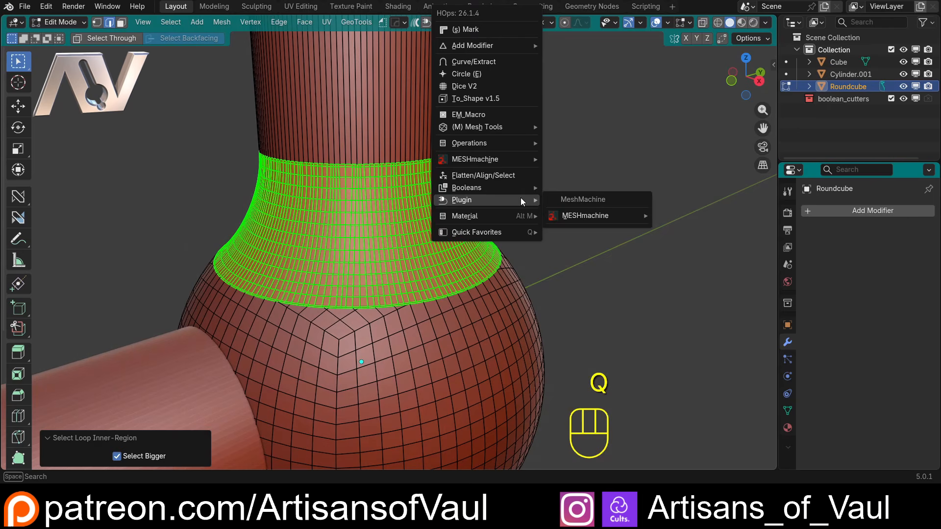
pyautogui.keyDown('alt'); pyautogui.click(503, 119); pyautogui.keyUp('alt')
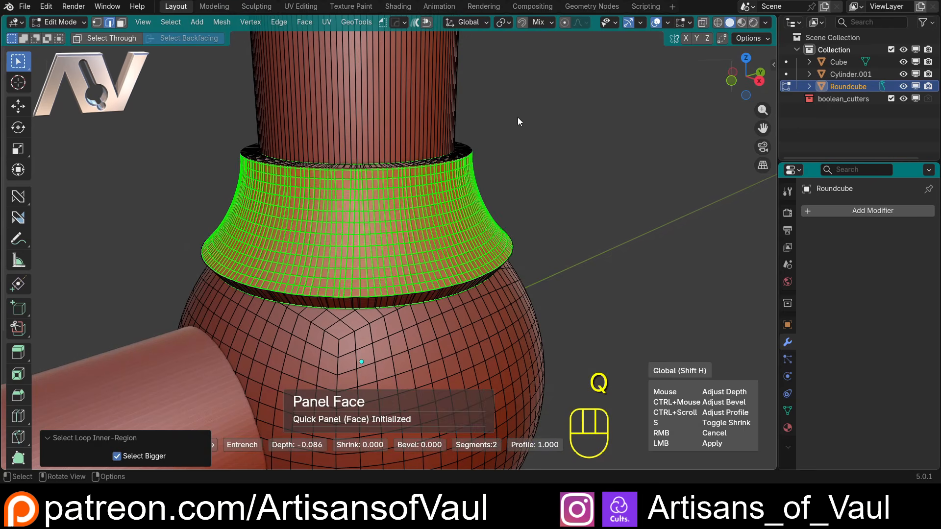
pyautogui.click(520, 117)
pyautogui.press('Tab')
pyautogui.click(540, 207)
# - Examine the raised collar around the cylinder-sphere joint from several sides
pyautogui.scroll(-4, 516, 221)
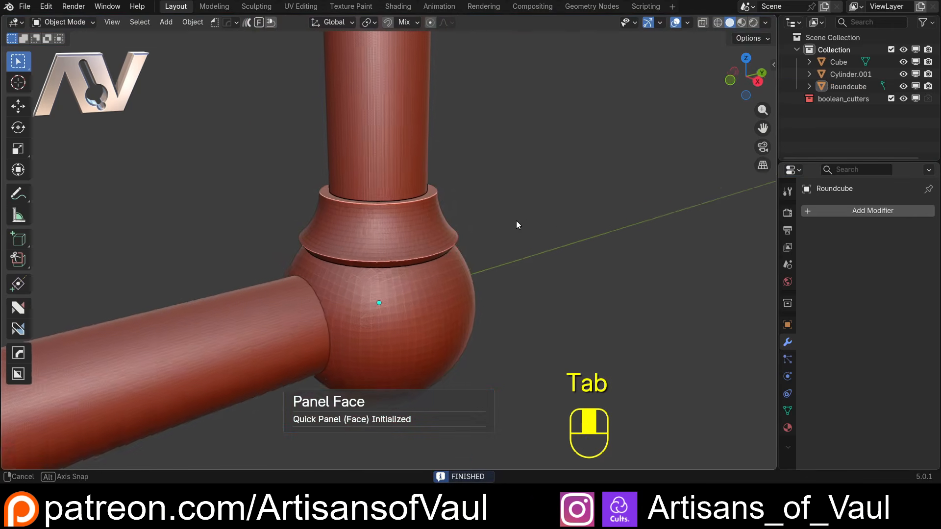
pyautogui.moveTo(418, 209); pyautogui.dragTo(490, 197, button='middle')
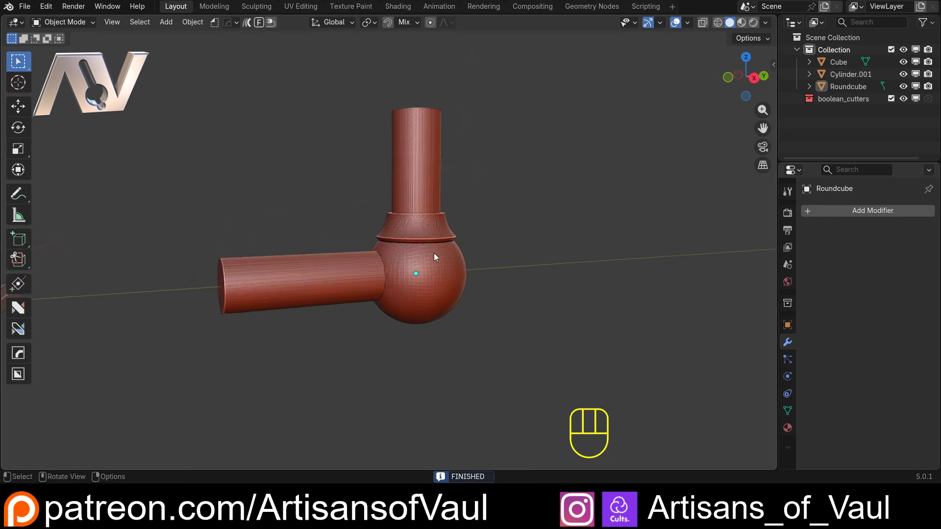
pyautogui.moveTo(434, 253); pyautogui.dragTo(319, 258, button='middle')
pyautogui.scroll(4, 420, 226)
pyautogui.scroll(-2, 420, 226)
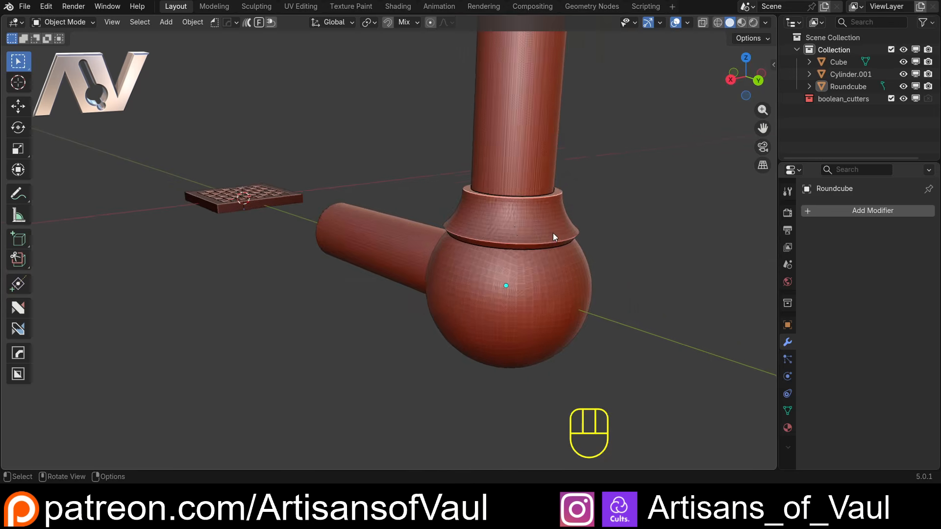
pyautogui.moveTo(553, 234); pyautogui.dragTo(590, 216, button='middle')
pyautogui.scroll(-4, 369, 217)
pyautogui.moveTo(459, 256); pyautogui.dragTo(397, 243, button='middle')
pyautogui.scroll(3, 456, 277)
pyautogui.scroll(-3, 454, 293)
pyautogui.scroll(-3, 360, 269)
# - Select the checkered board, the cylinder and the sphere joint together, and open Select Pro's Object Mode options
pyautogui.press('Tab')
pyautogui.moveTo(278, 124); pyautogui.dragTo(619, 391)
pyautogui.press('a')
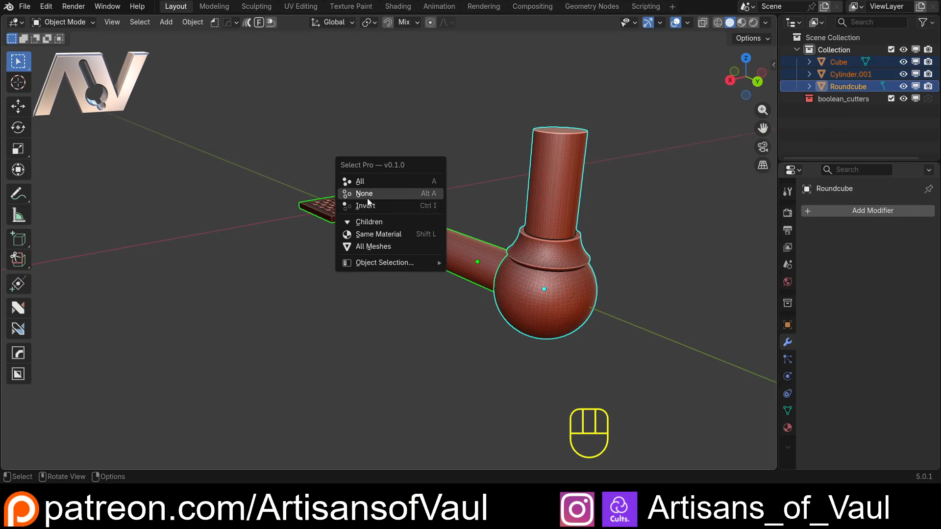
pyautogui.moveTo(312, 298); pyautogui.dragTo(539, 189, button='middle')
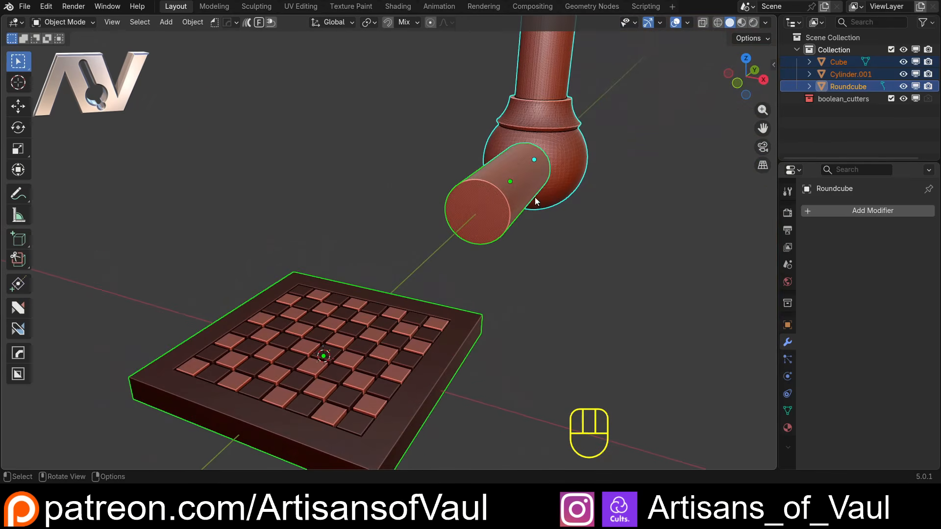
pyautogui.moveTo(531, 308); pyautogui.dragTo(476, 306, button='middle')
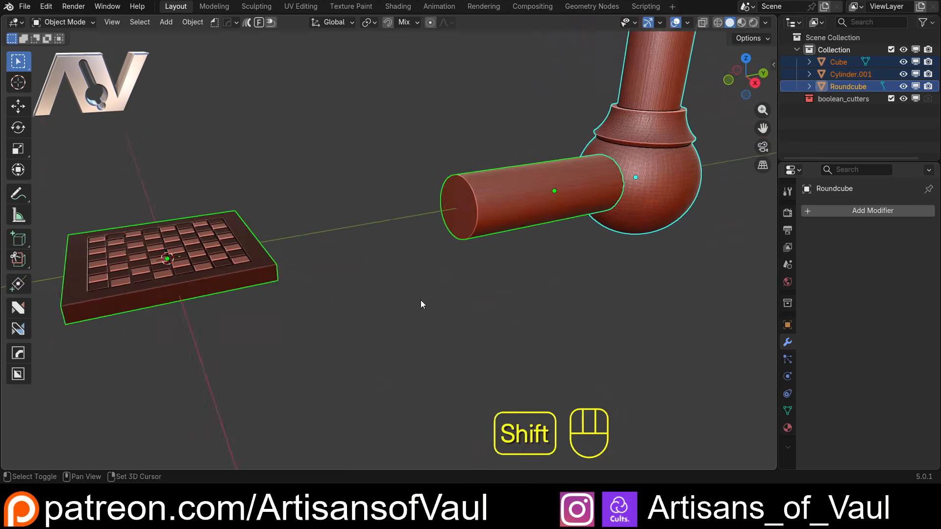
pyautogui.keyDown('shift'); pyautogui.moveTo(420, 301); pyautogui.dragTo(493, 307, button='middle'); pyautogui.keyUp('shift')
pyautogui.scroll(-1, 493, 307)
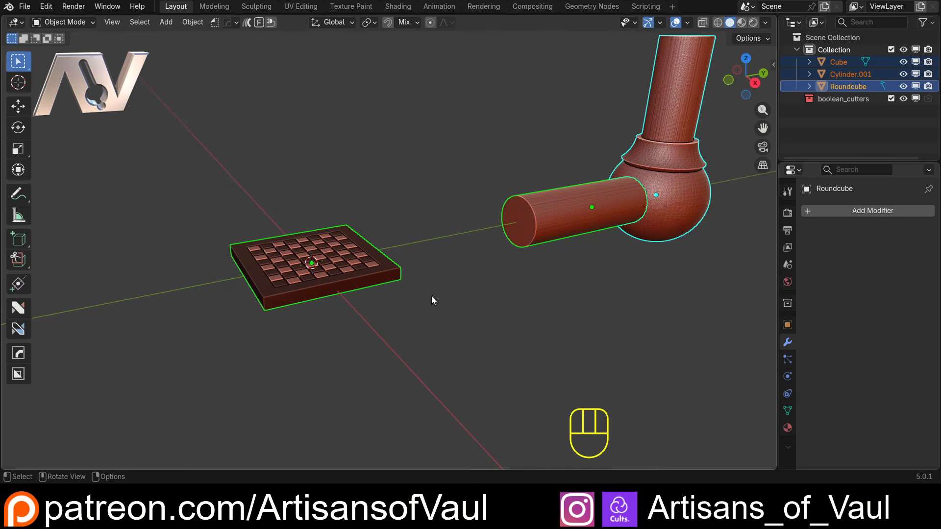
pyautogui.moveTo(498, 296); pyautogui.dragTo(466, 300, button='middle')
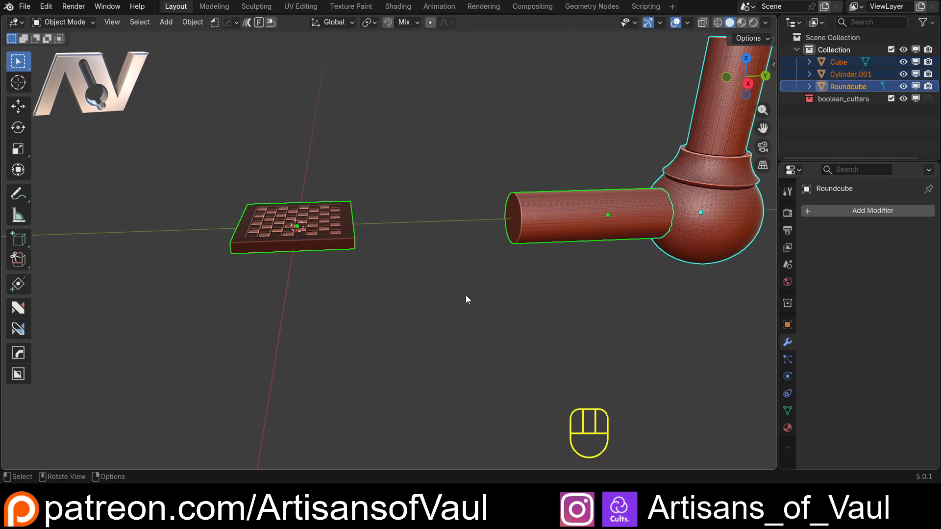
pyautogui.moveTo(465, 295); pyautogui.dragTo(494, 267, button='middle')
pyautogui.scroll(5, 520, 231)
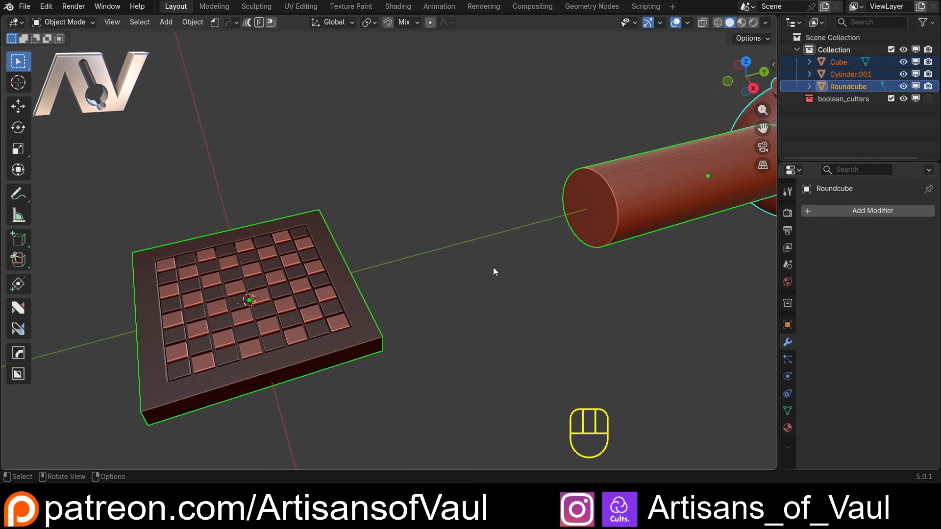